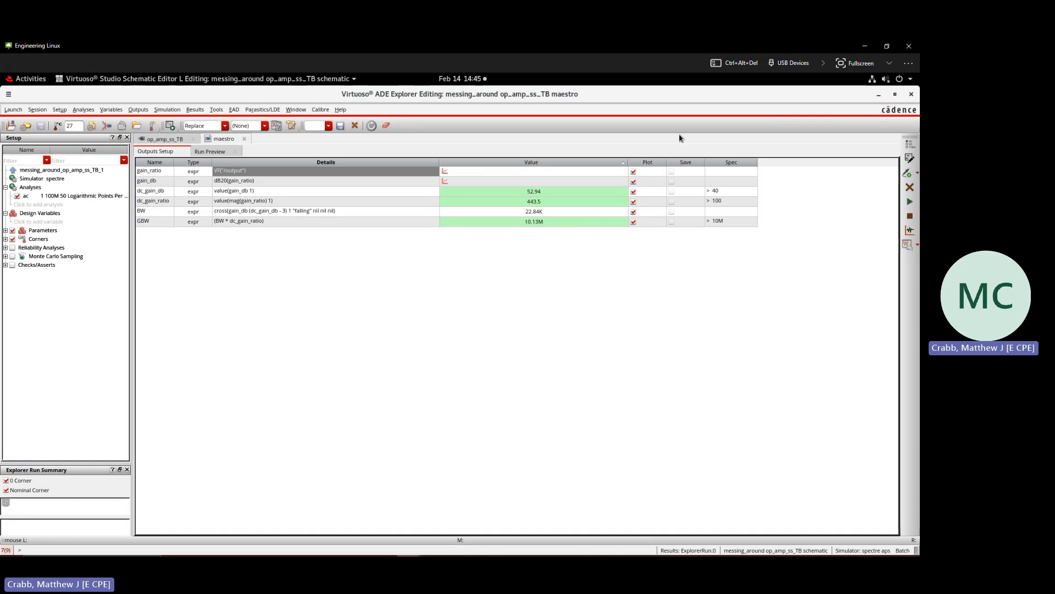
# Show the op_amp_ss_TB schematic in a half-screen window and bring the Library Manager to the front
pyautogui.click(172, 141)
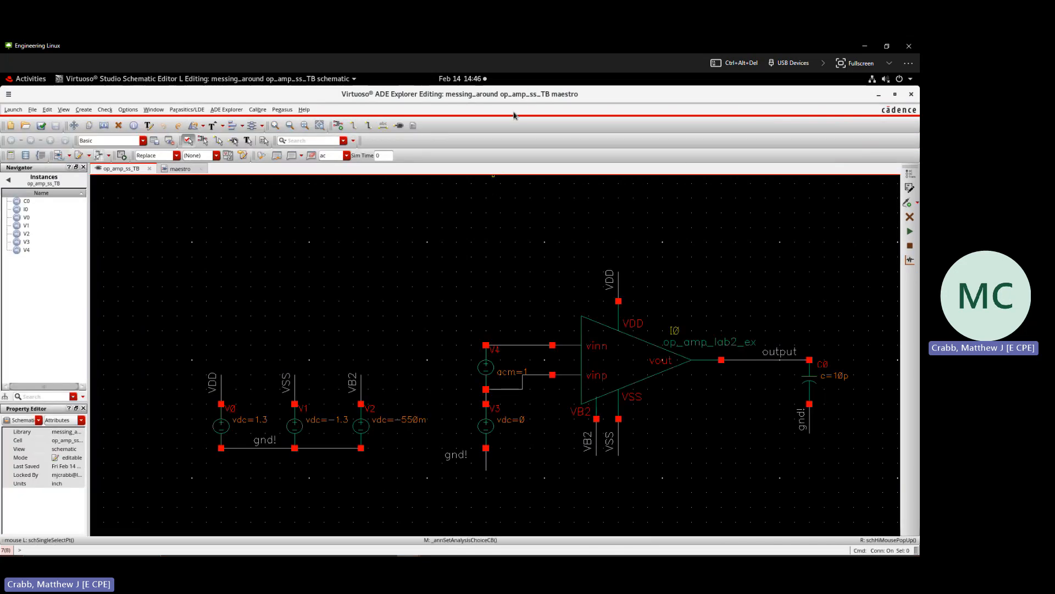
pyautogui.moveTo(517, 101); pyautogui.dragTo(3, 154)
pyautogui.click(565, 156)
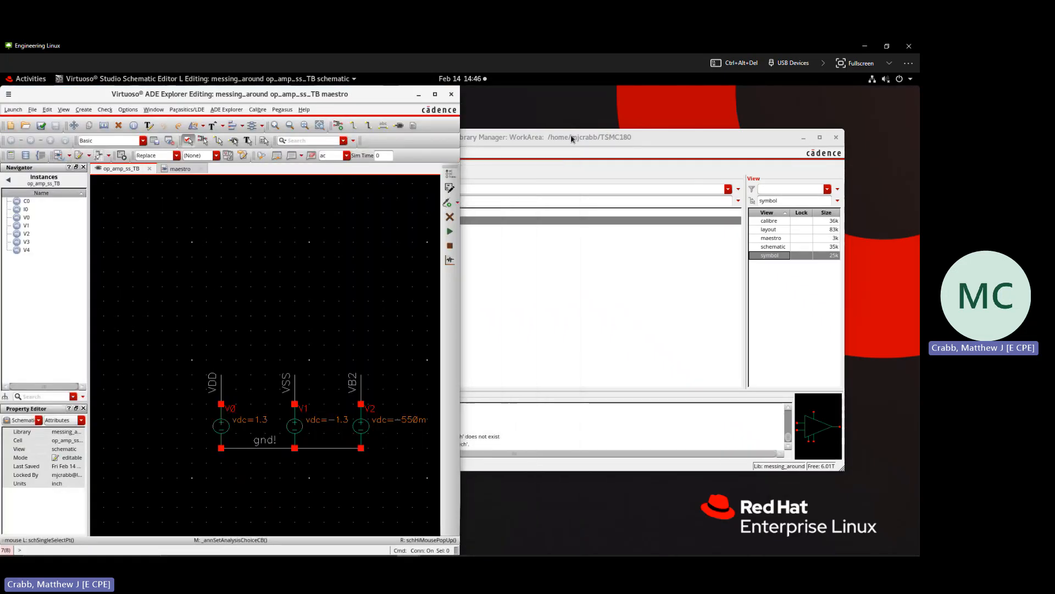
pyautogui.click(571, 151)
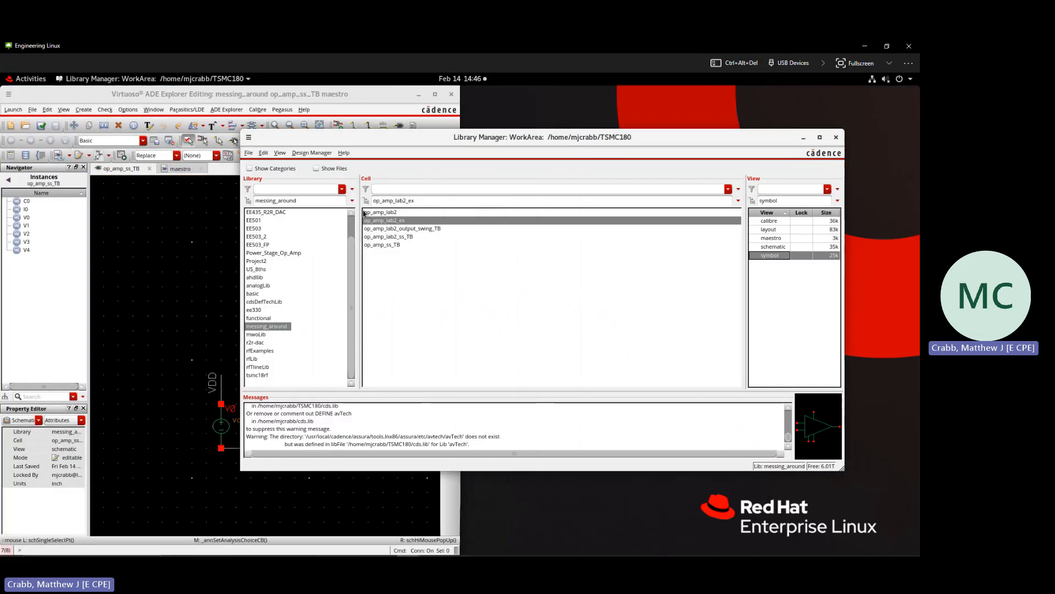
# Start a new cell view in the messing_around library with the cell name op_amp_output_sig_swing_TB
pyautogui.click(250, 155)
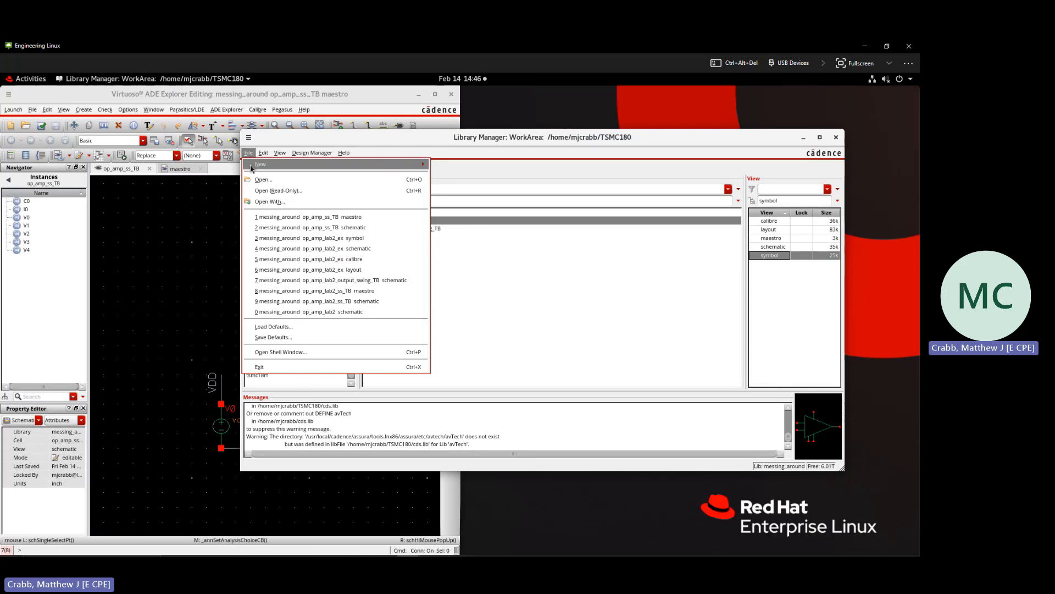
pyautogui.moveTo(250, 168)
pyautogui.click(476, 174)
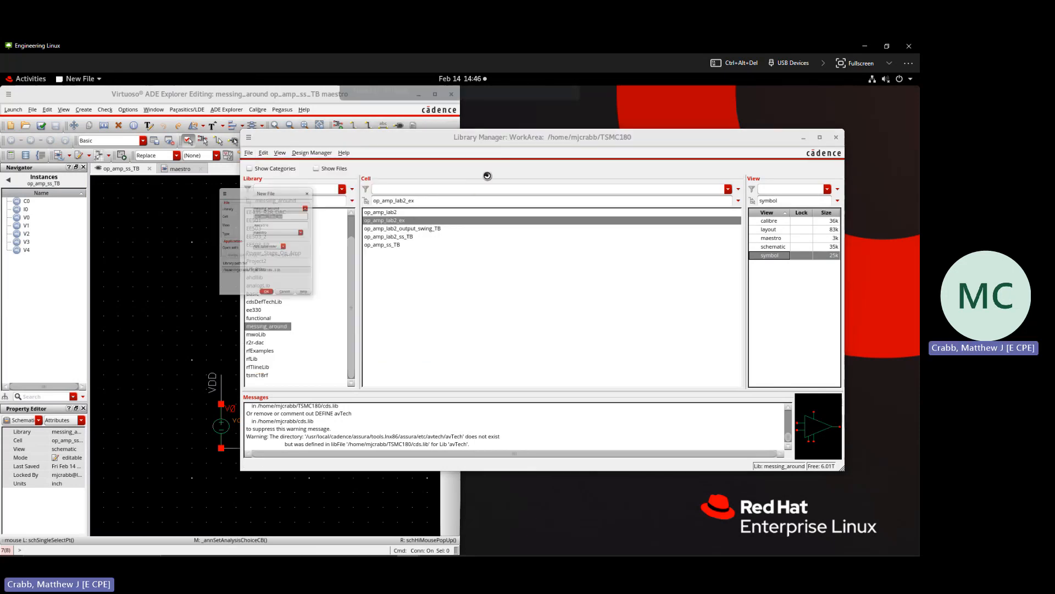
pyautogui.click(321, 172)
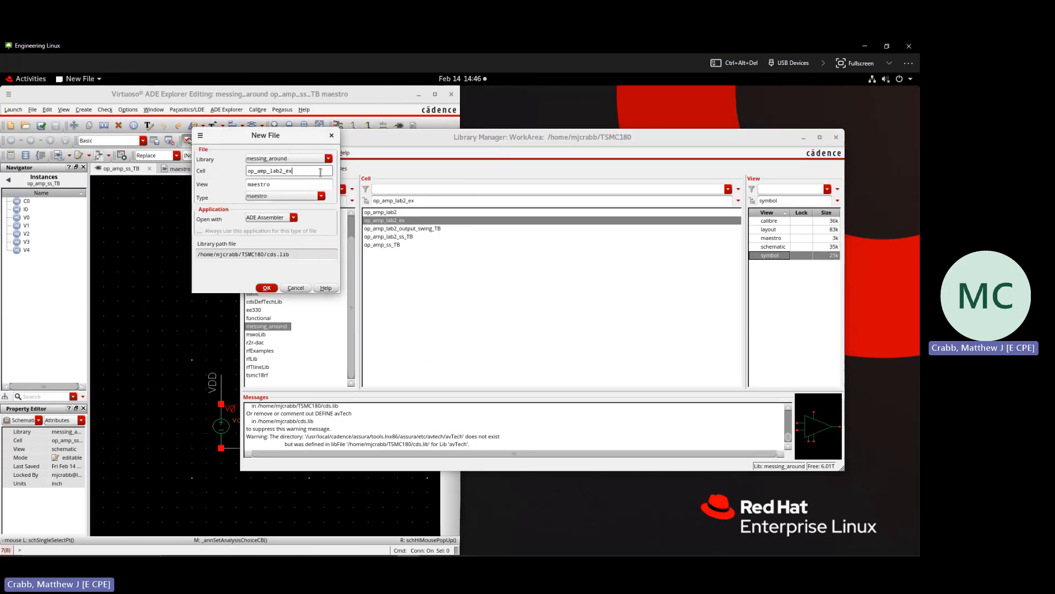
pyautogui.press('BackSpace')
pyautogui.press('BackSpace')
pyautogui.press('BackSpace')
pyautogui.press('BackSpace')
pyautogui.press('BackSpace')
pyautogui.press('BackSpace')
pyautogui.press('BackSpace')
pyautogui.write('output_sig_swing_TB')
# Set the new cell's view to schematic and create it
pyautogui.doubleClick(282, 185)
pyautogui.write('sc')
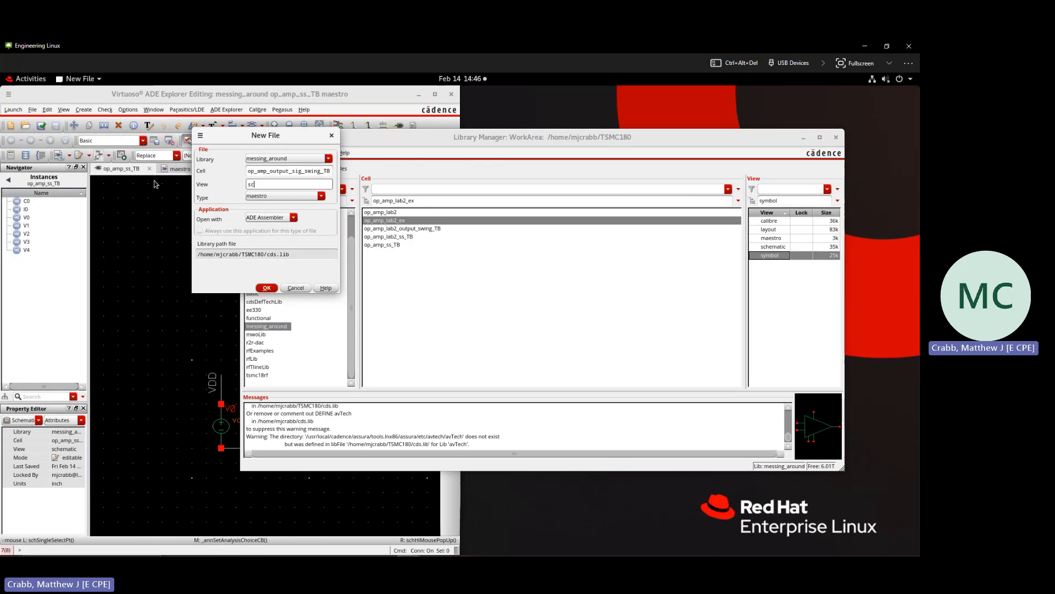
pyautogui.write('hematic')
pyautogui.press('capslock')
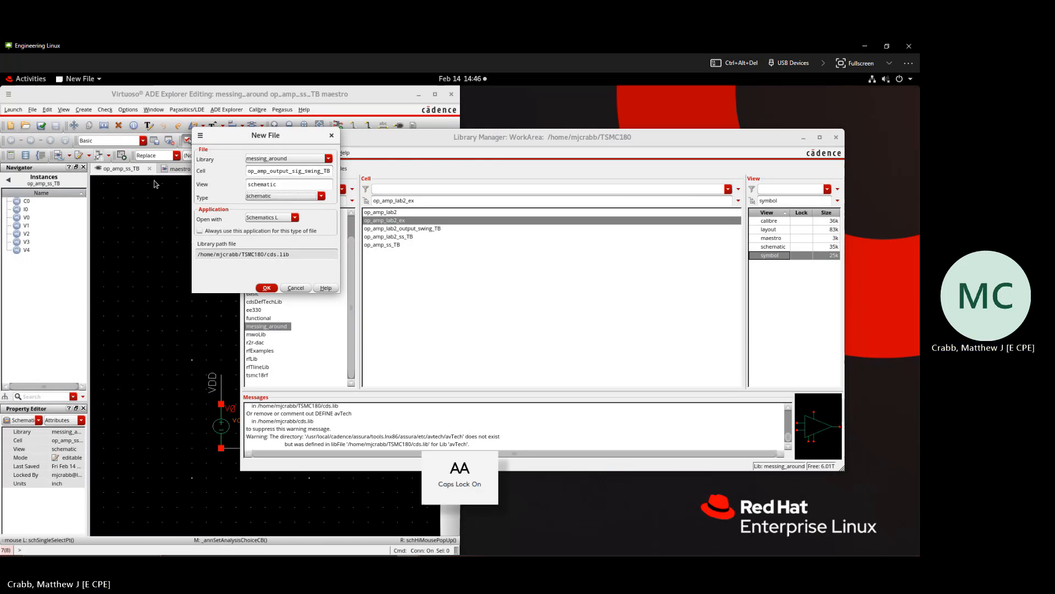
pyautogui.click(267, 287)
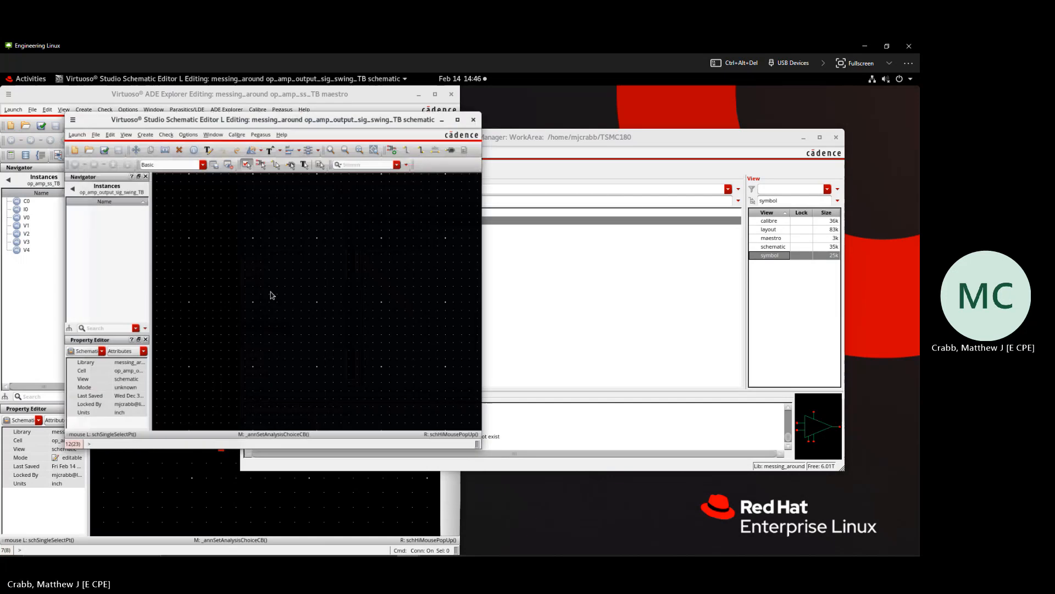
# Tile the new schematic beside op_amp_ss_TB and copy the op amp, its labelled stubs and the output capacitor into it
pyautogui.moveTo(363, 112); pyautogui.dragTo(917, 176)
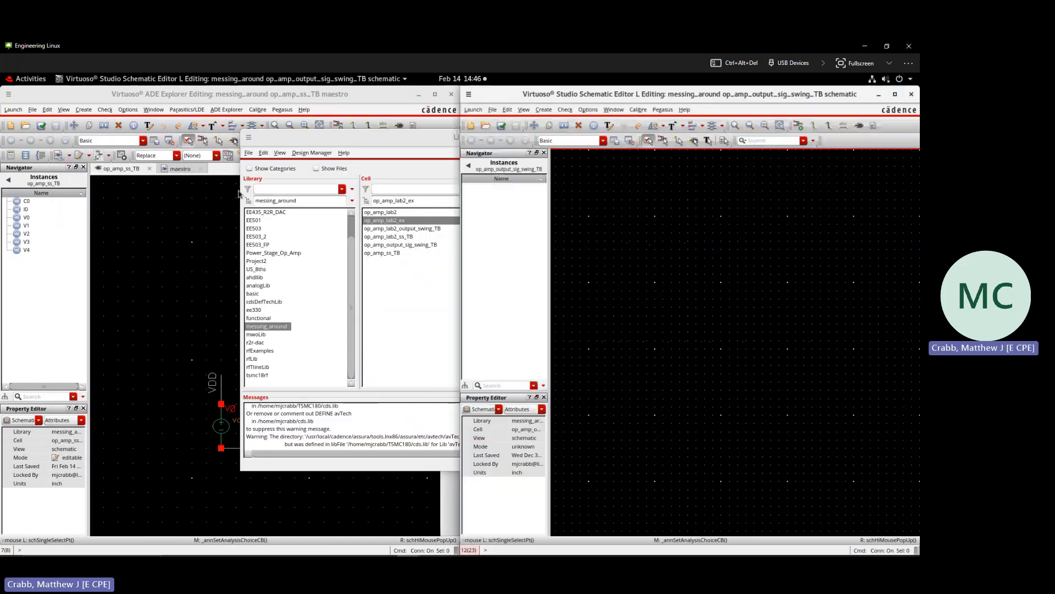
pyautogui.scroll(-3, 311, 338)
pyautogui.scroll(2, 355, 345)
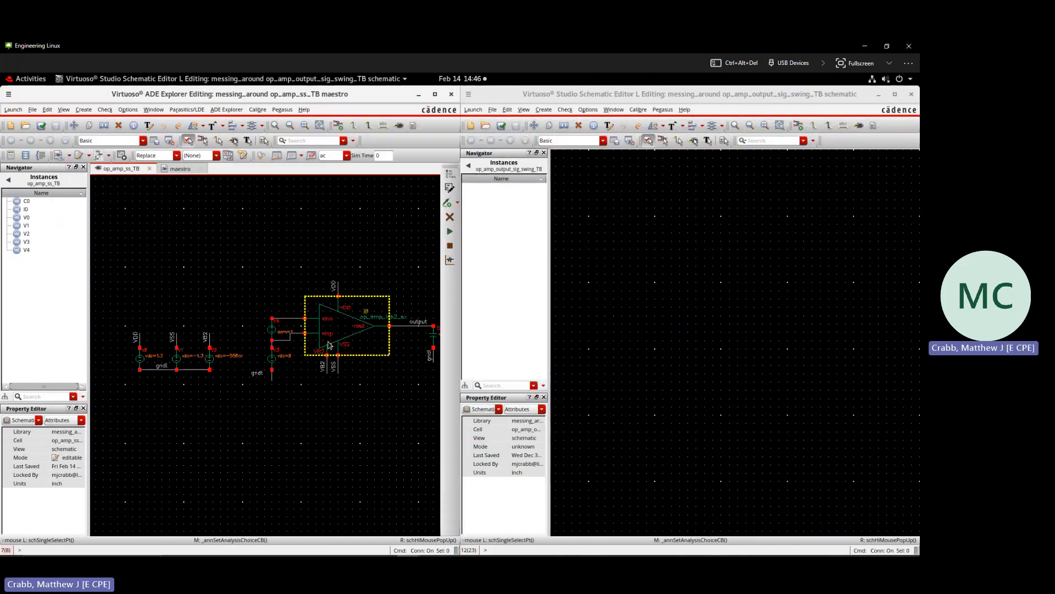
pyautogui.moveTo(288, 250); pyautogui.dragTo(410, 416)
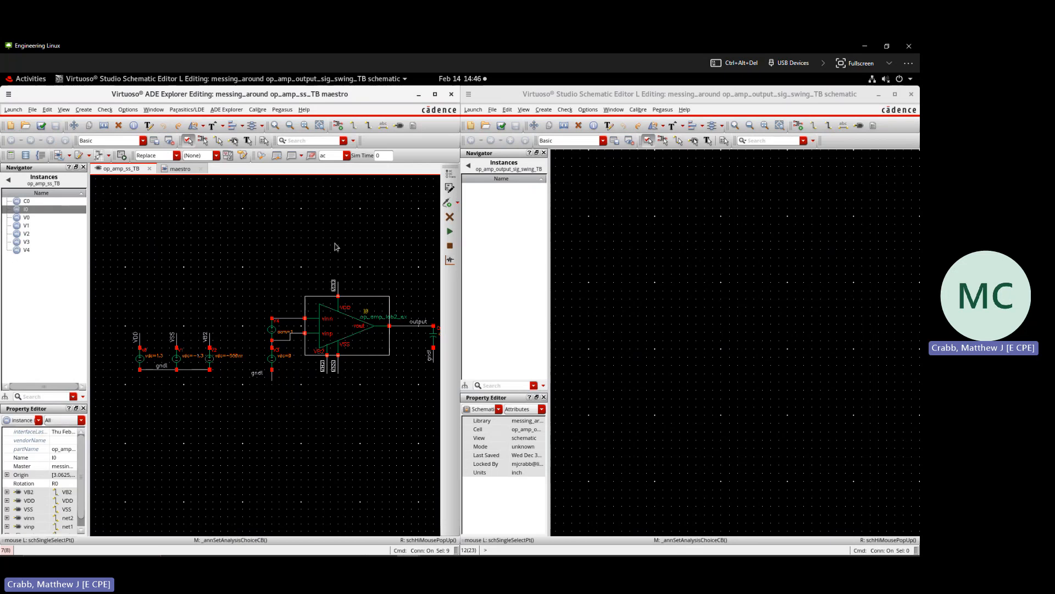
pyautogui.click(361, 297)
pyautogui.moveTo(244, 251); pyautogui.dragTo(434, 415)
pyautogui.press('c')
pyautogui.click(297, 327)
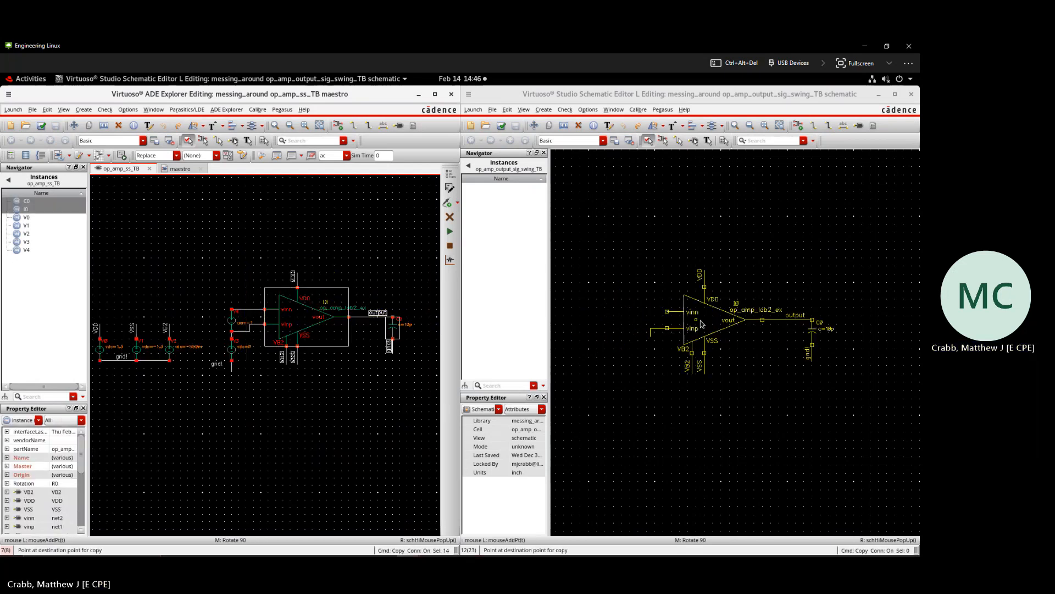
pyautogui.click(704, 329)
# Delete the leftover wire segments attached to the copied op amp's vinp input
pyautogui.click(643, 369)
pyautogui.press('Delete')
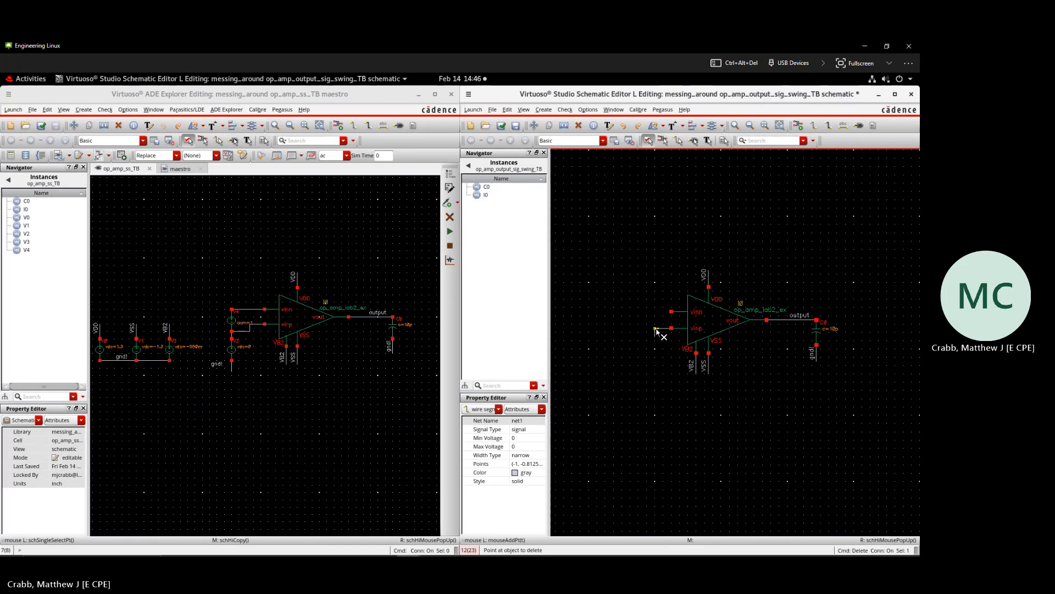
pyautogui.click(657, 329)
pyautogui.press('Escape')
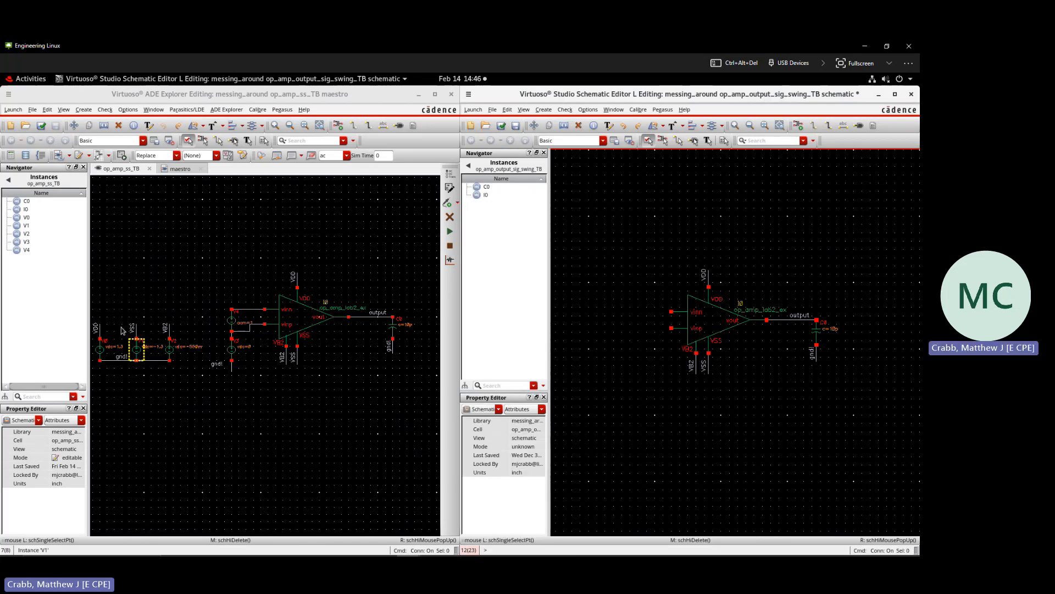
# Copy the VDD, VSS and VB2 supply sources with their gnd! wire from op_amp_ss_TB into the new schematic
pyautogui.moveTo(202, 301); pyautogui.dragTo(104, 373)
pyautogui.press('c')
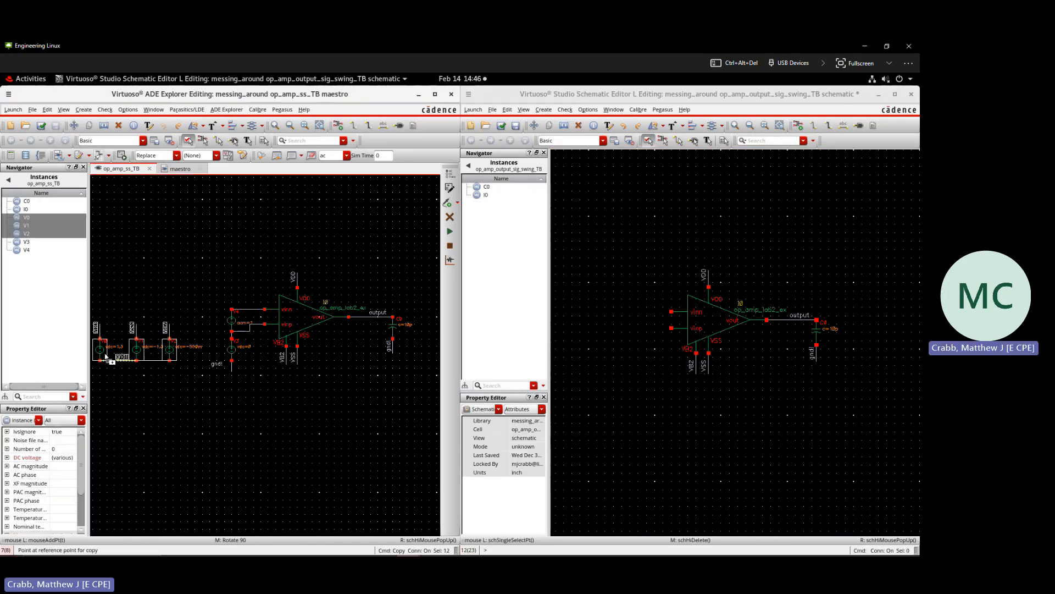
pyautogui.click(109, 360)
pyautogui.click(619, 411)
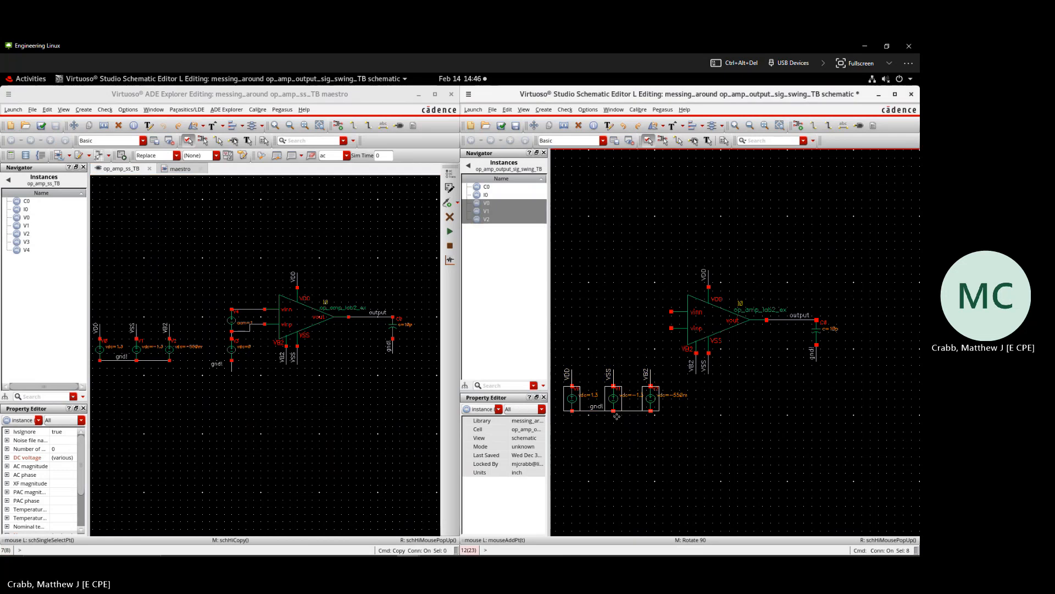
# Maximize the new schematic window and move the three supply sources farther left of the op amp
pyautogui.doubleClick(663, 97)
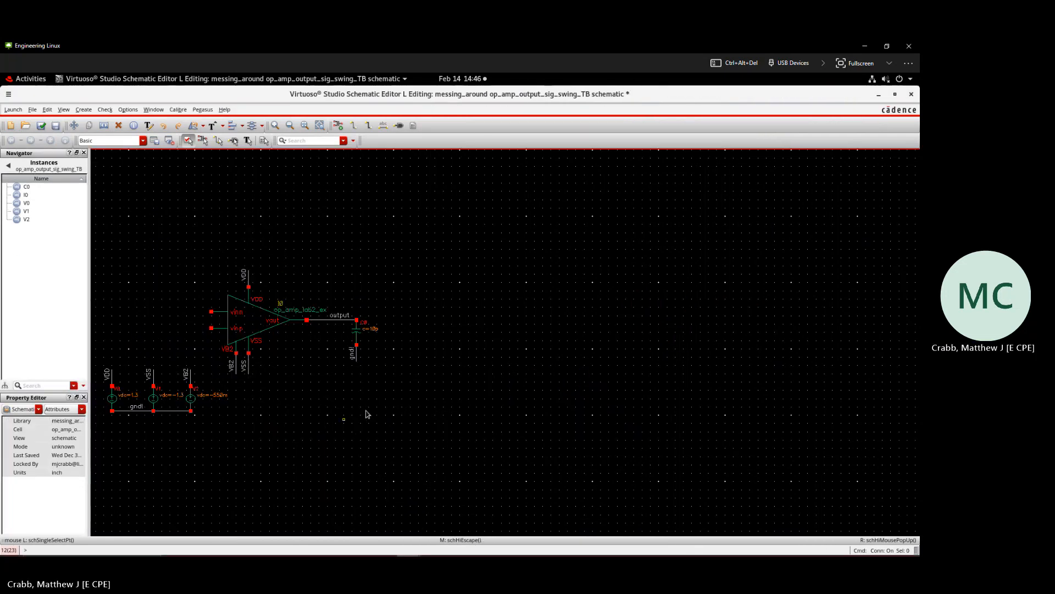
pyautogui.press('Left')
pyautogui.moveTo(275, 336); pyautogui.dragTo(419, 487)
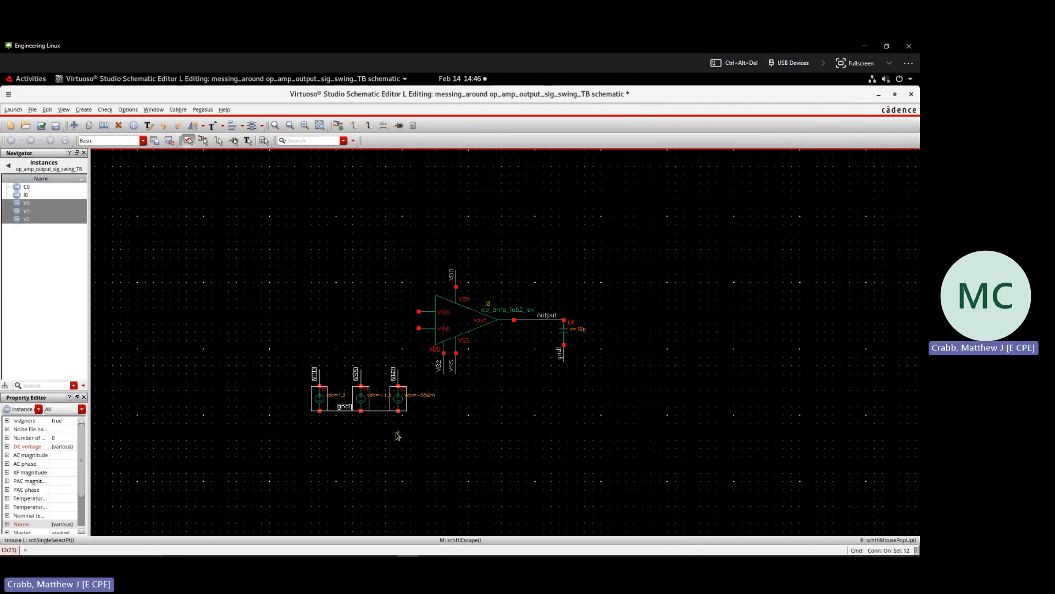
pyautogui.press('m')
pyautogui.click(399, 392)
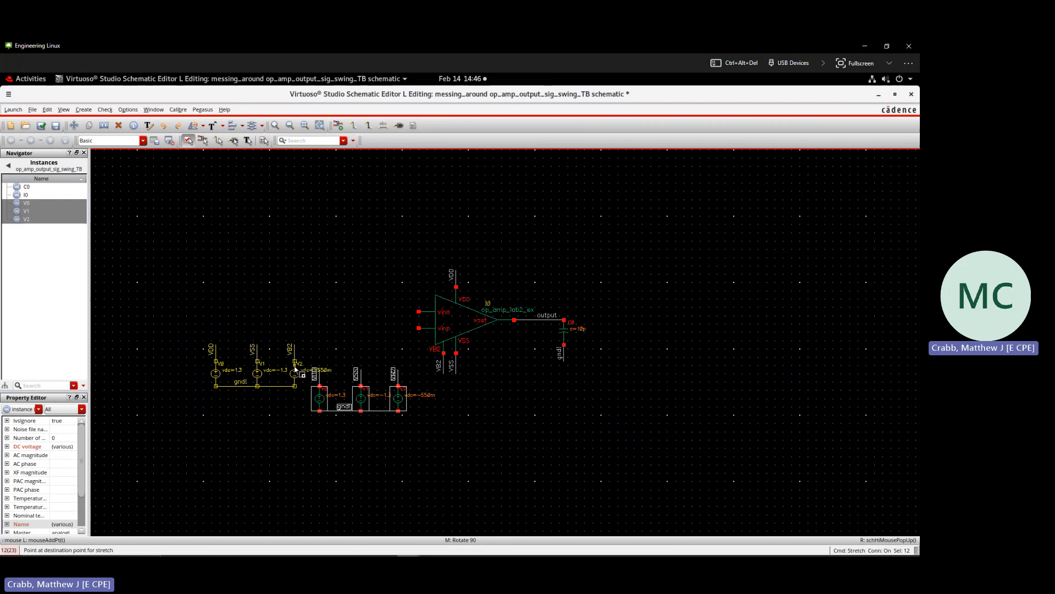
pyautogui.click(296, 373)
pyautogui.click(335, 408)
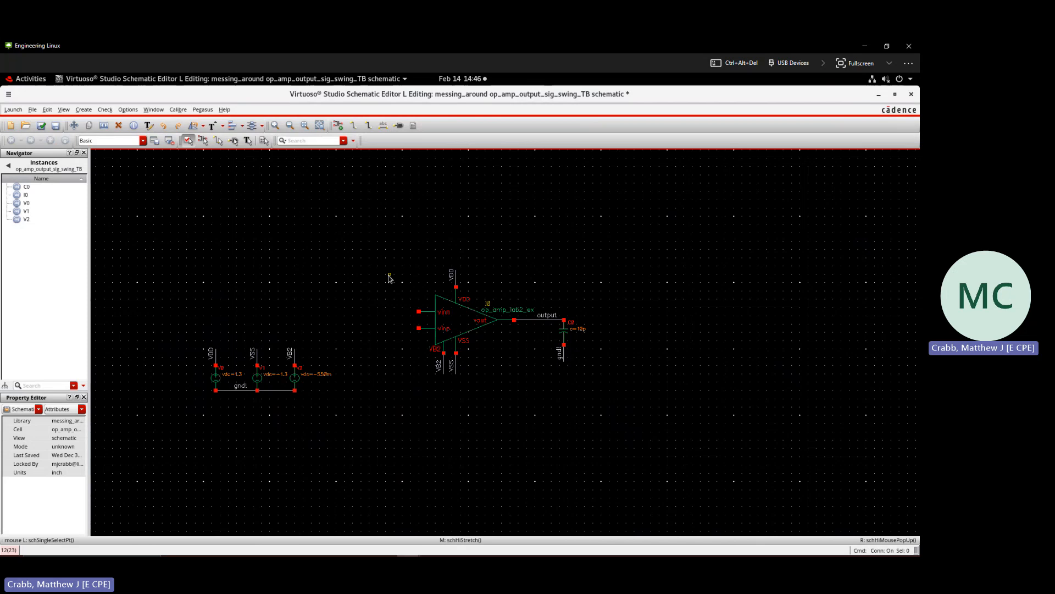
# Add two vdc sources from analogLib, one next to the vinp input and one farther left
pyautogui.scroll(2, 388, 275)
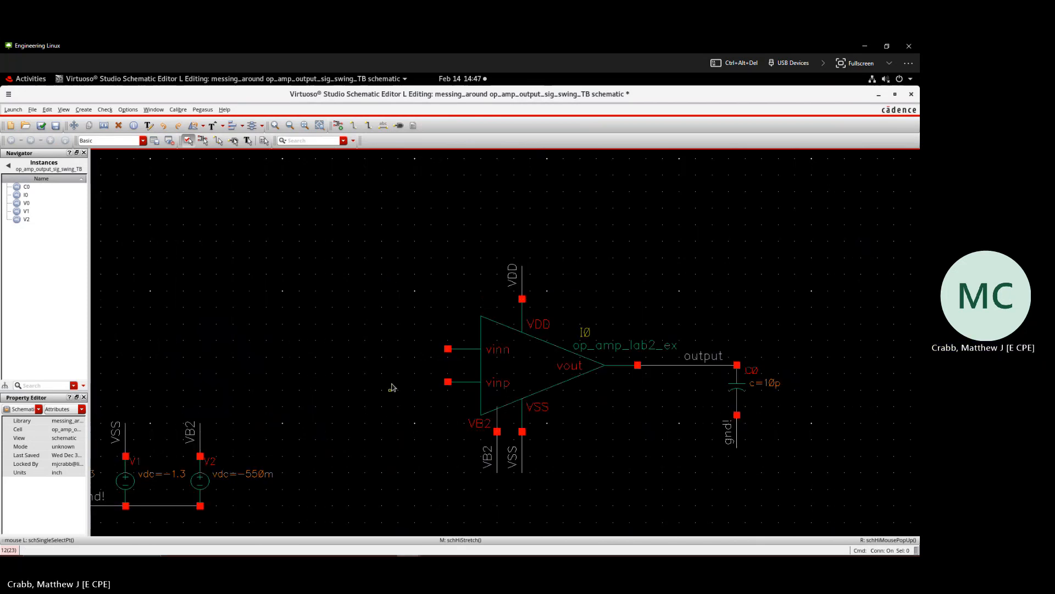
pyautogui.press('i')
pyautogui.click(238, 151)
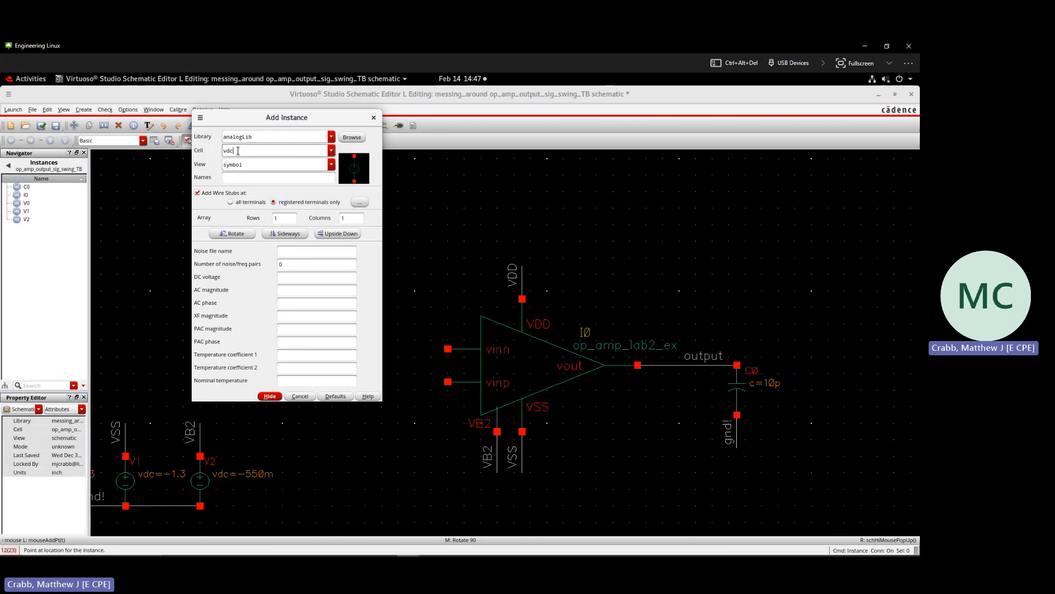
pyautogui.moveTo(238, 151); pyautogui.dragTo(218, 152)
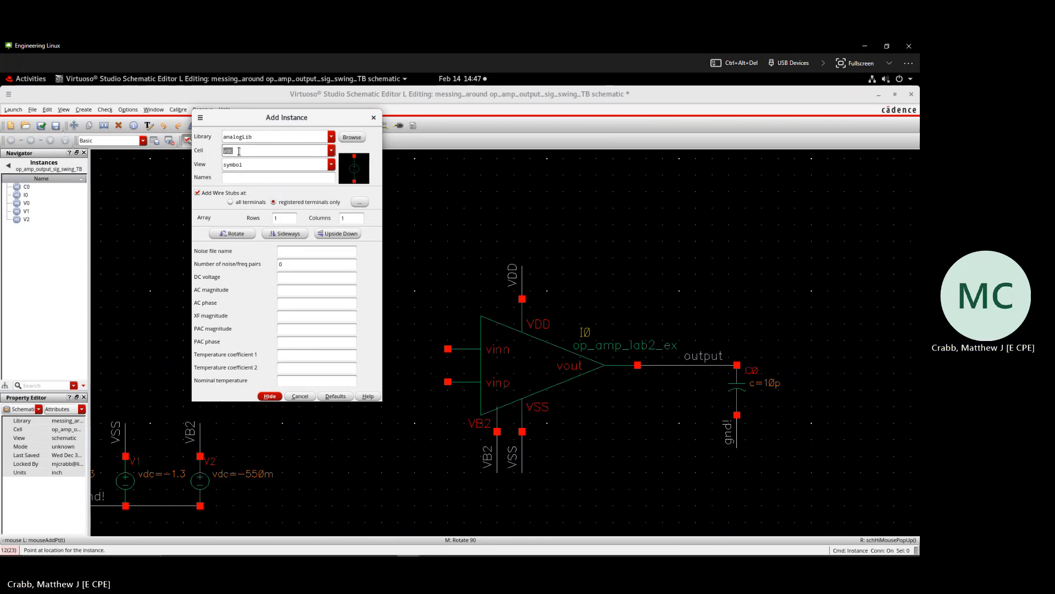
pyautogui.click(268, 395)
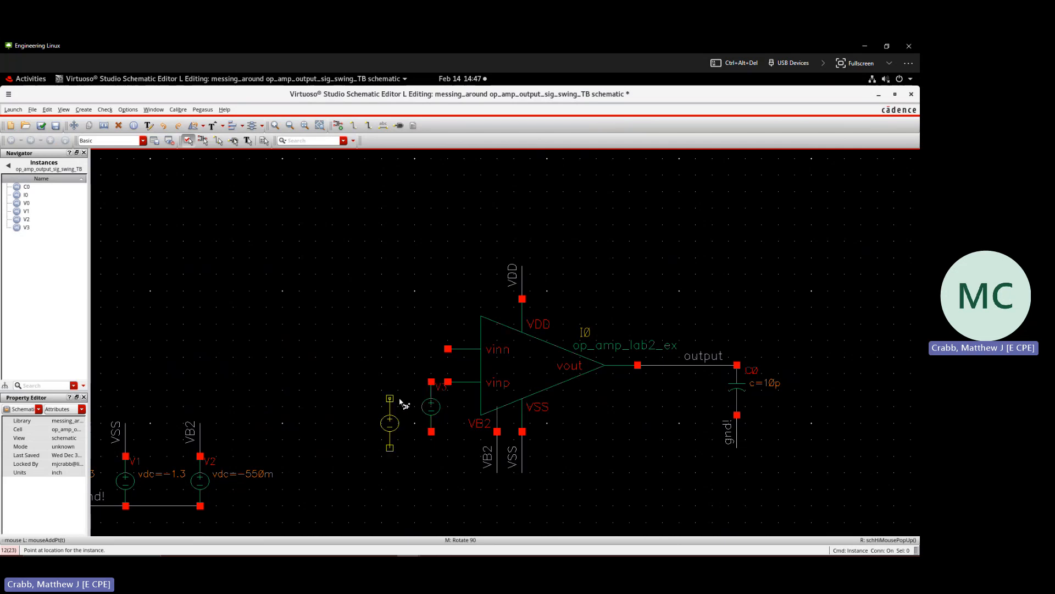
pyautogui.click(431, 383)
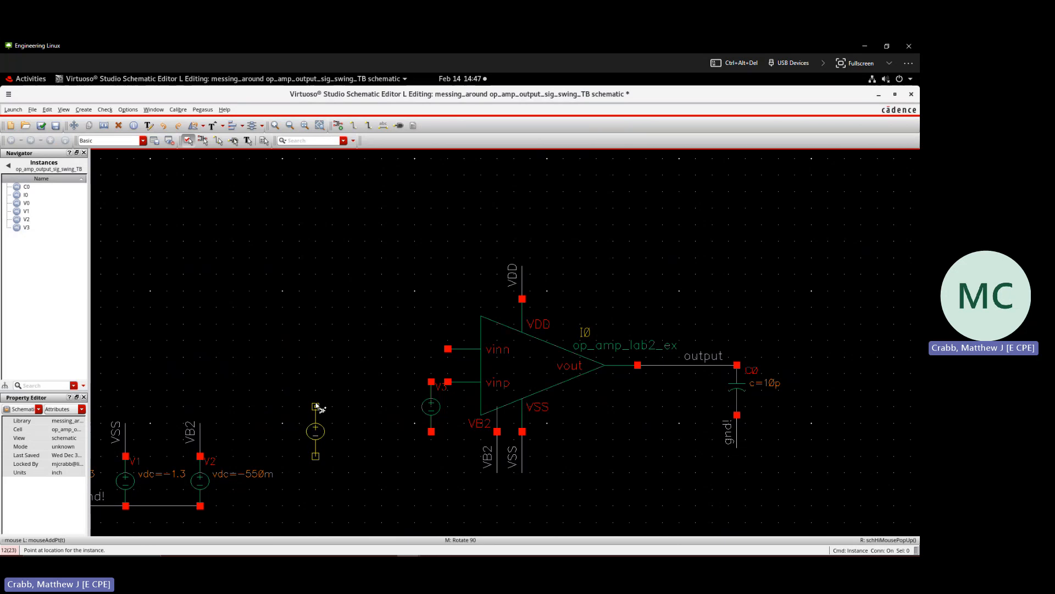
pyautogui.click(354, 411)
pyautogui.press('Escape')
# Move the source next to vinp down so it sits below the input and level with the other new source
pyautogui.click(432, 411)
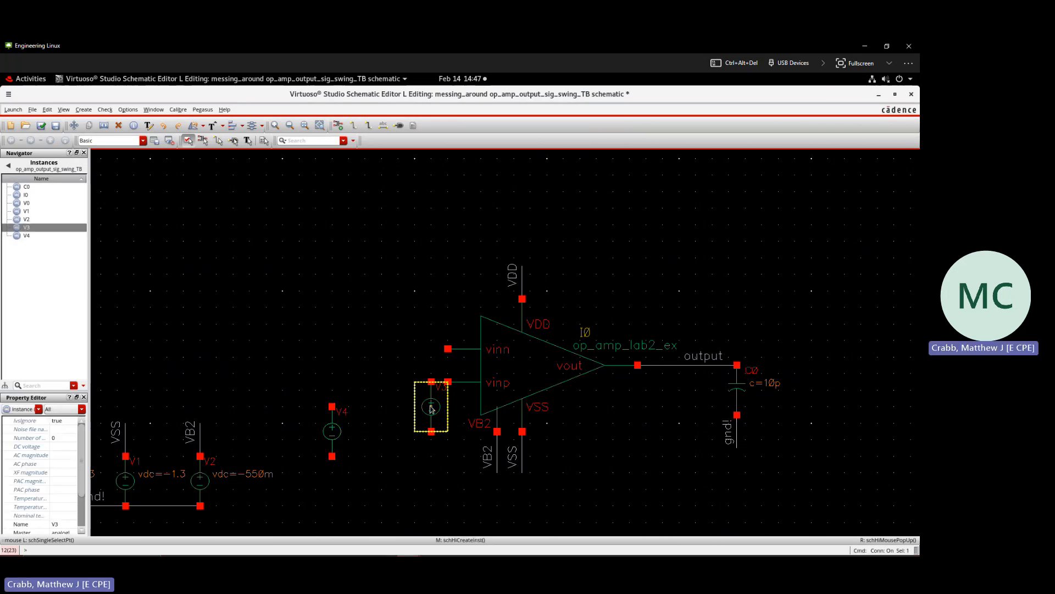
pyautogui.press('s')
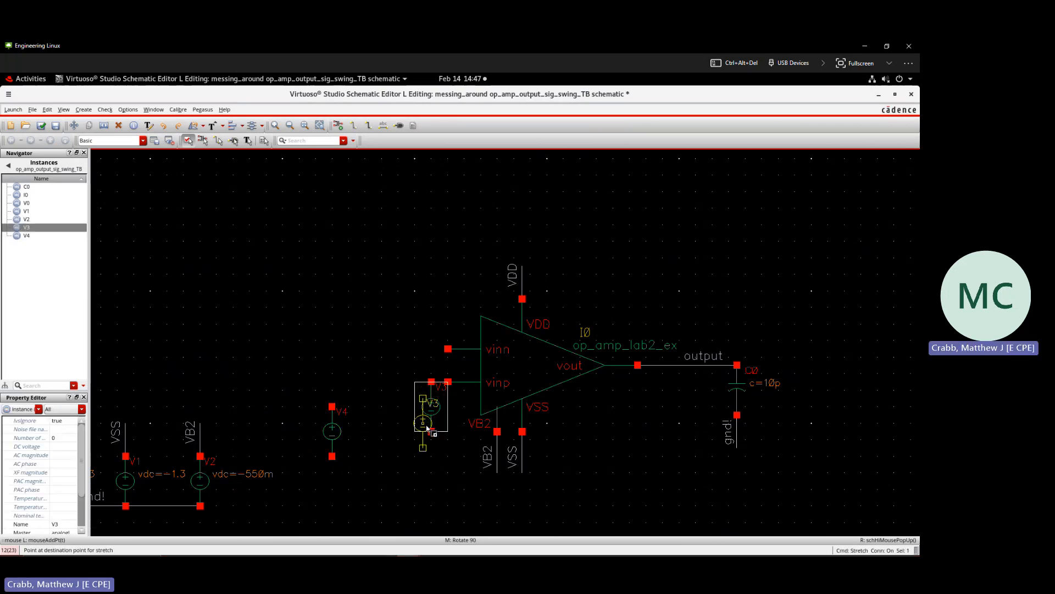
pyautogui.click(433, 435)
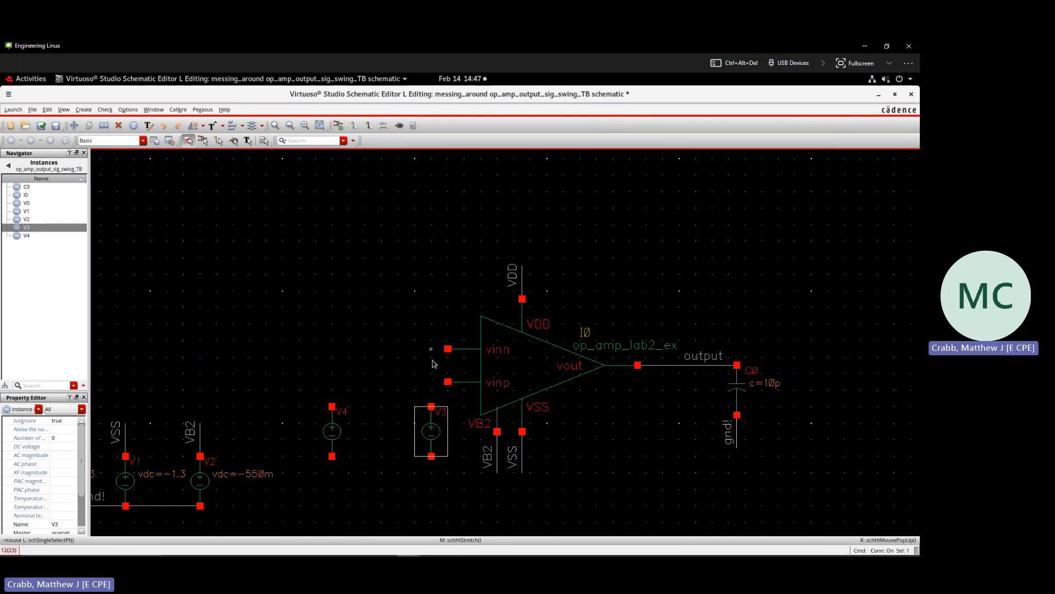
# Wire source V3's positive terminal to vinp and connect the negative terminals of V3 and V4
pyautogui.press('w')
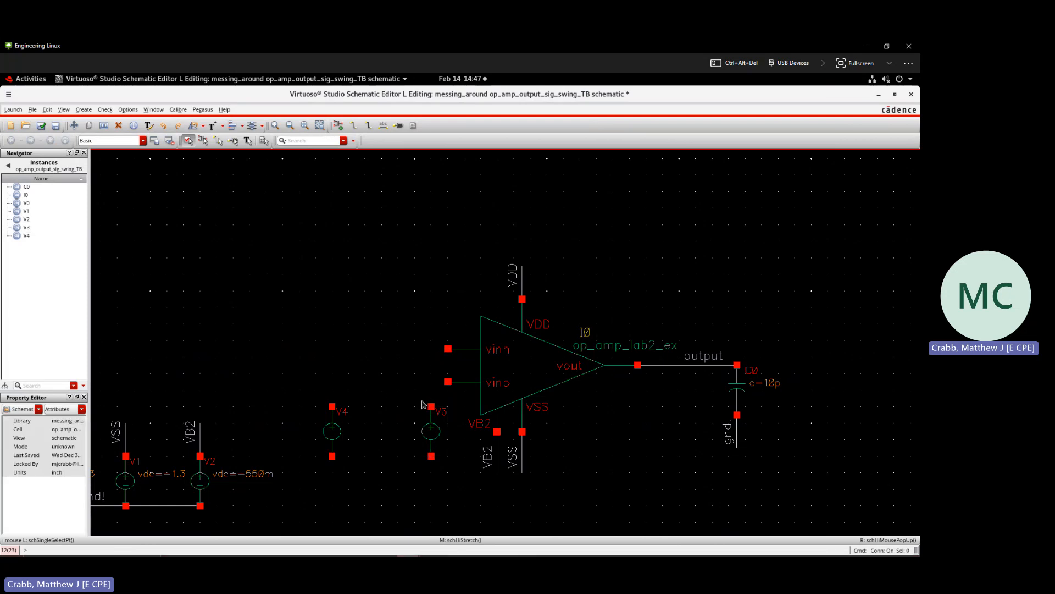
pyautogui.click(431, 407)
pyautogui.click(448, 381)
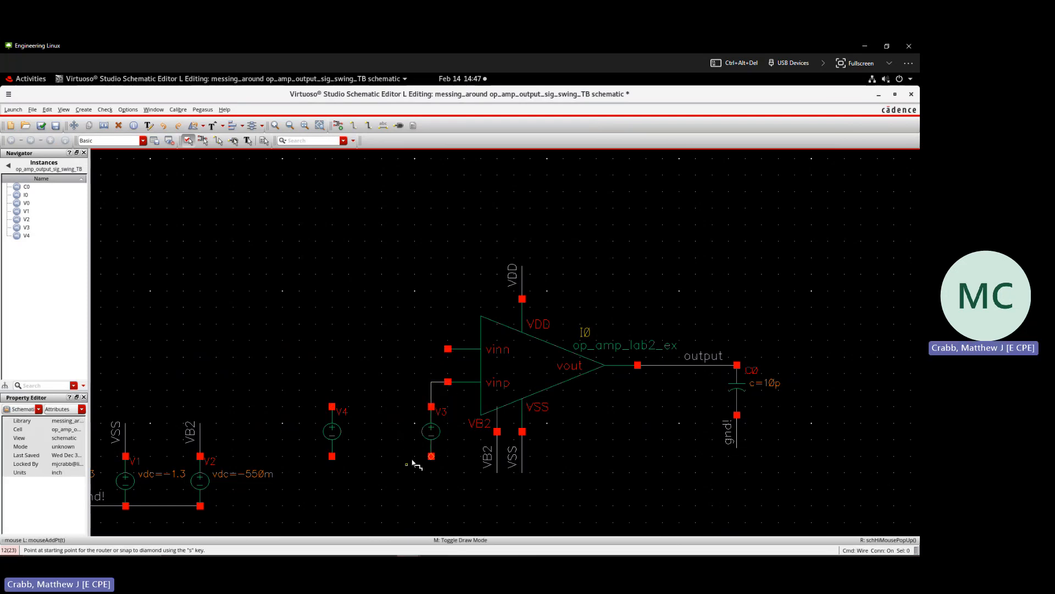
pyautogui.click(432, 456)
pyautogui.click(332, 457)
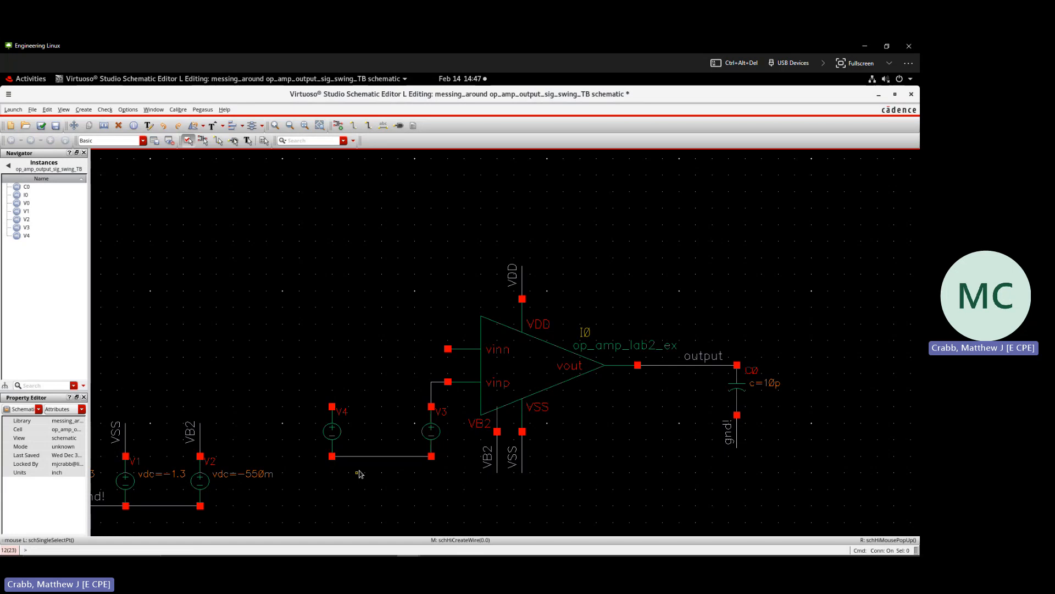
# Label the wire joining the negative terminals of V3 and V4 as gnd!
pyautogui.write('lGND')
pyautogui.press('BackSpace')
pyautogui.press('BackSpace')
pyautogui.press('BackSpace')
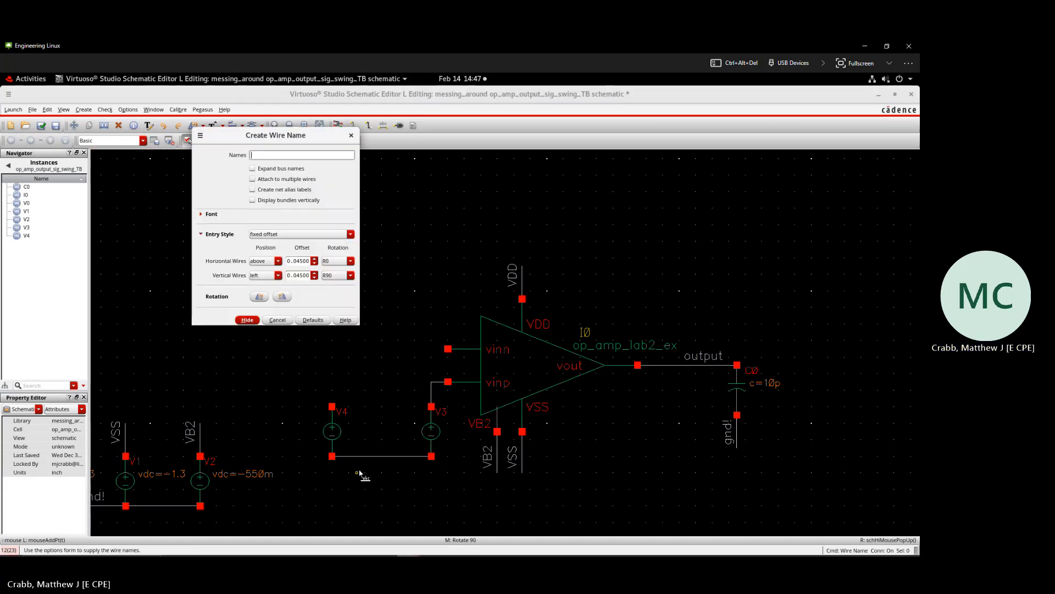
pyautogui.press('capslock')
pyautogui.write('gnd!')
pyautogui.press('Return')
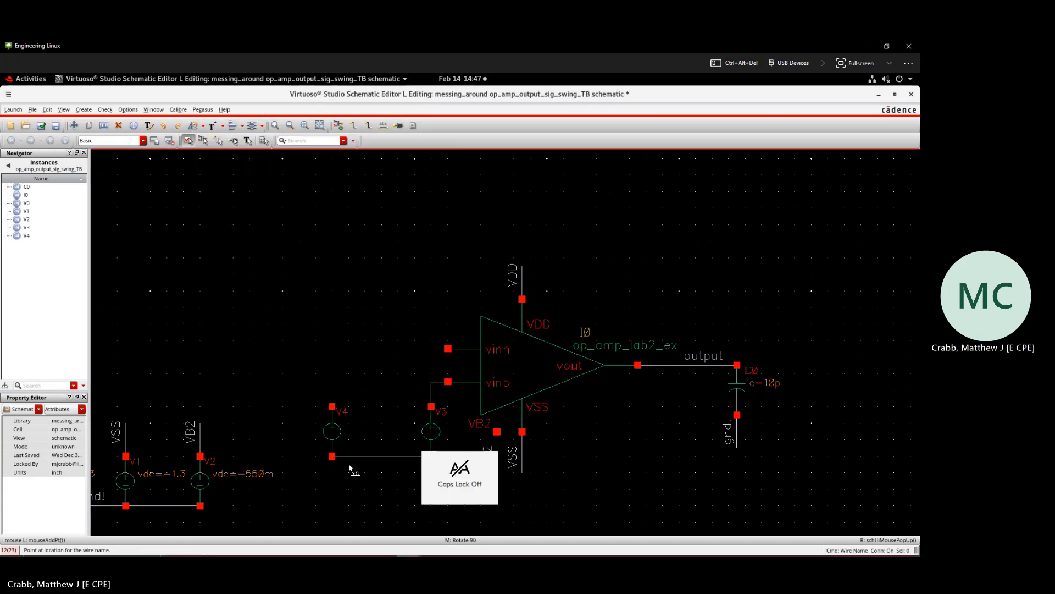
pyautogui.click(376, 456)
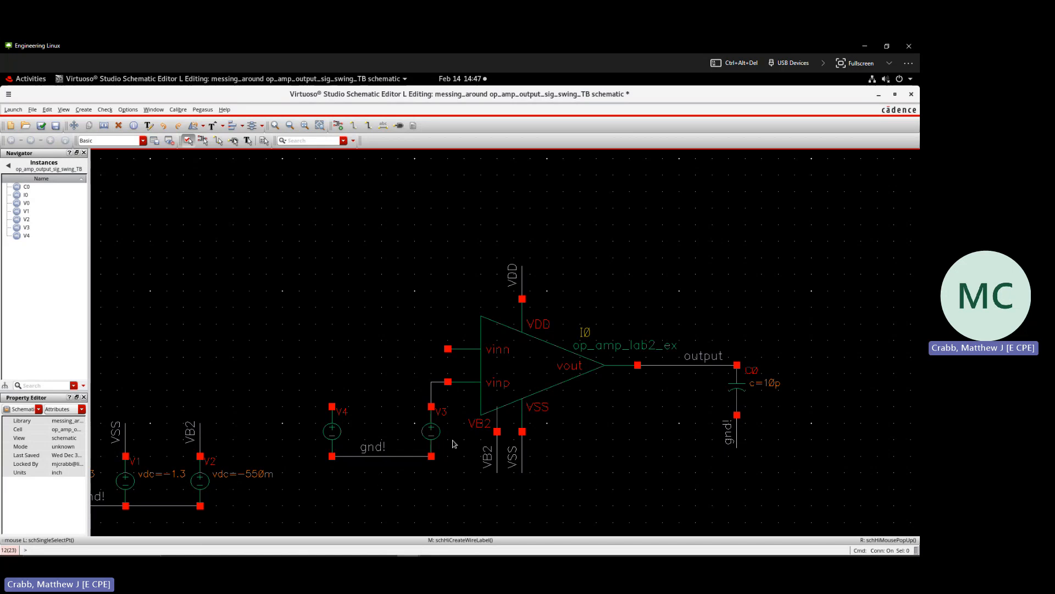
# Set the DC voltage of source V3 at the vinp input to 0
pyautogui.click(431, 432)
pyautogui.keyDown('shift'); pyautogui.click(345, 434); pyautogui.keyUp('shift')
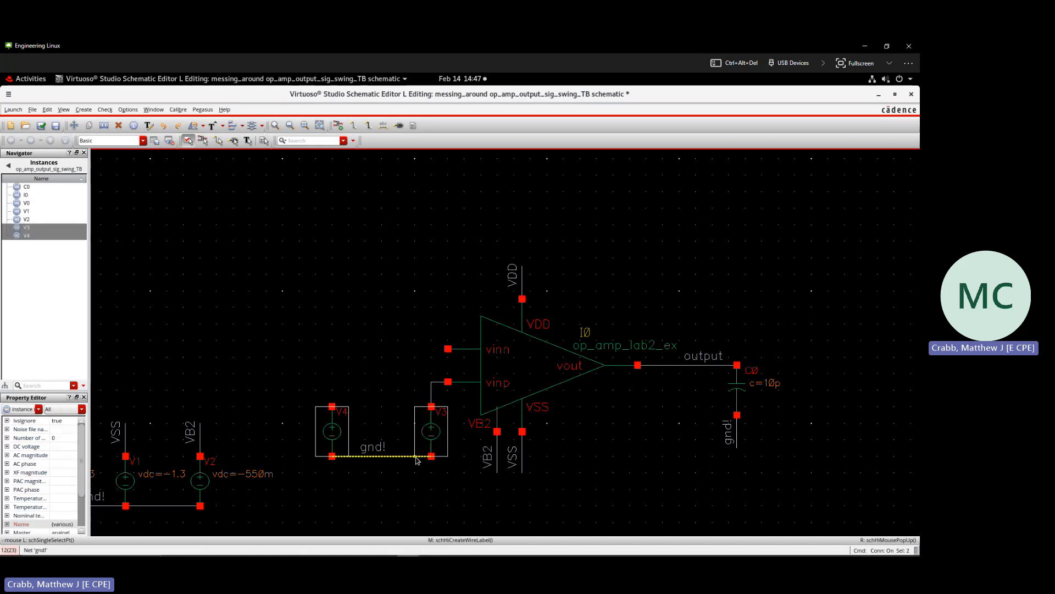
pyautogui.press('q')
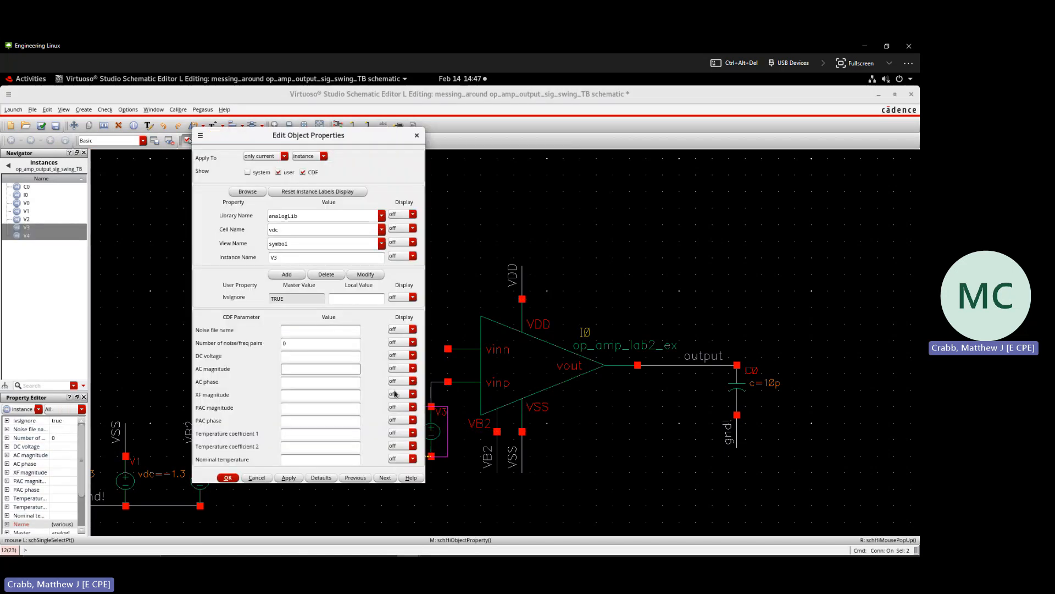
pyautogui.click(311, 355)
pyautogui.write('0')
pyautogui.press('Return')
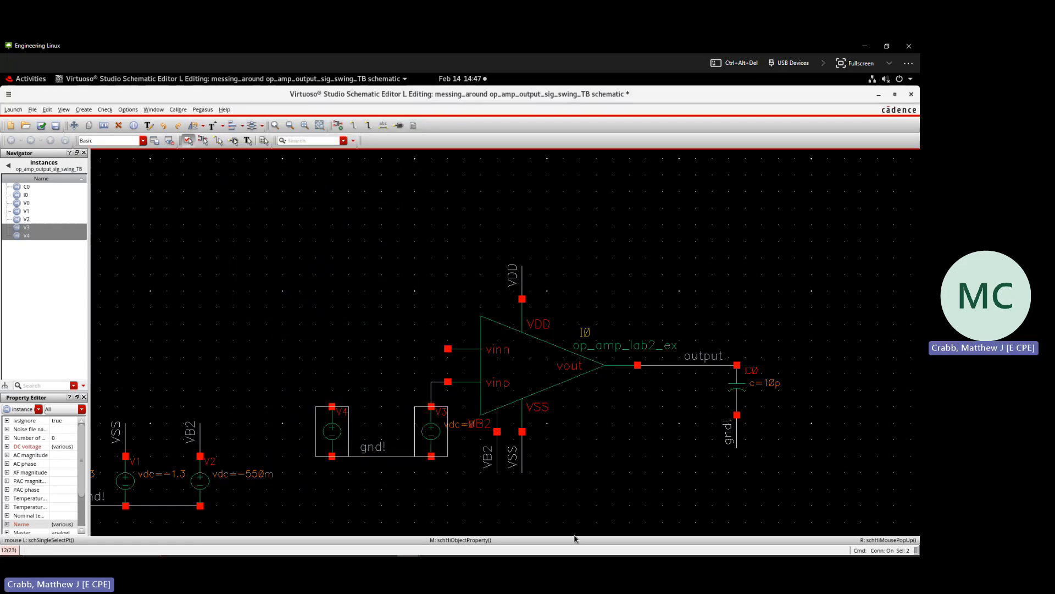
pyautogui.click(587, 507)
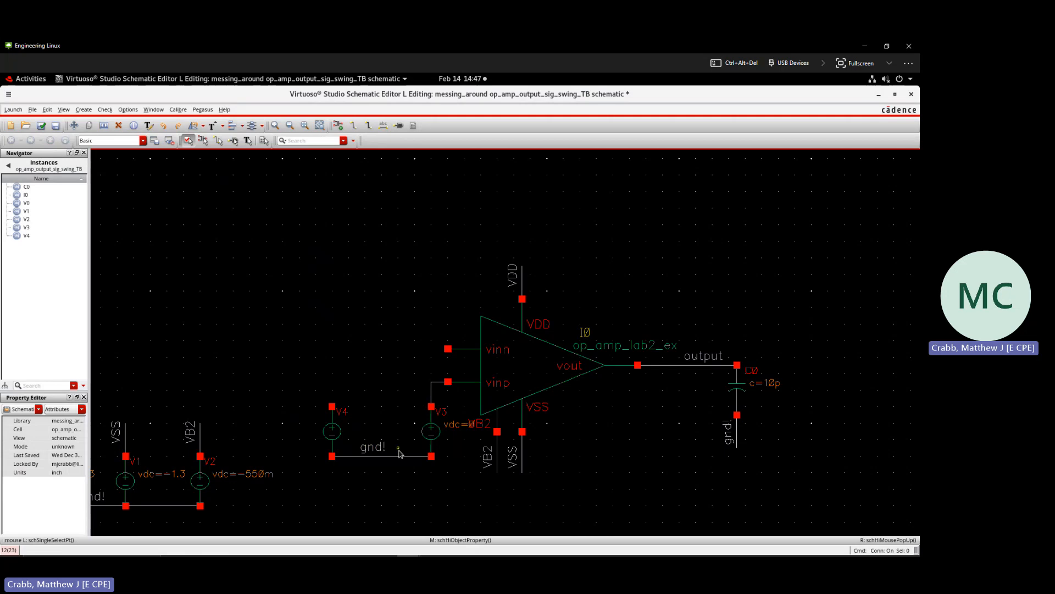
# Add an analogLib vsin source with amplitude amp and frequency 1K directly above source V4
pyautogui.press('i')
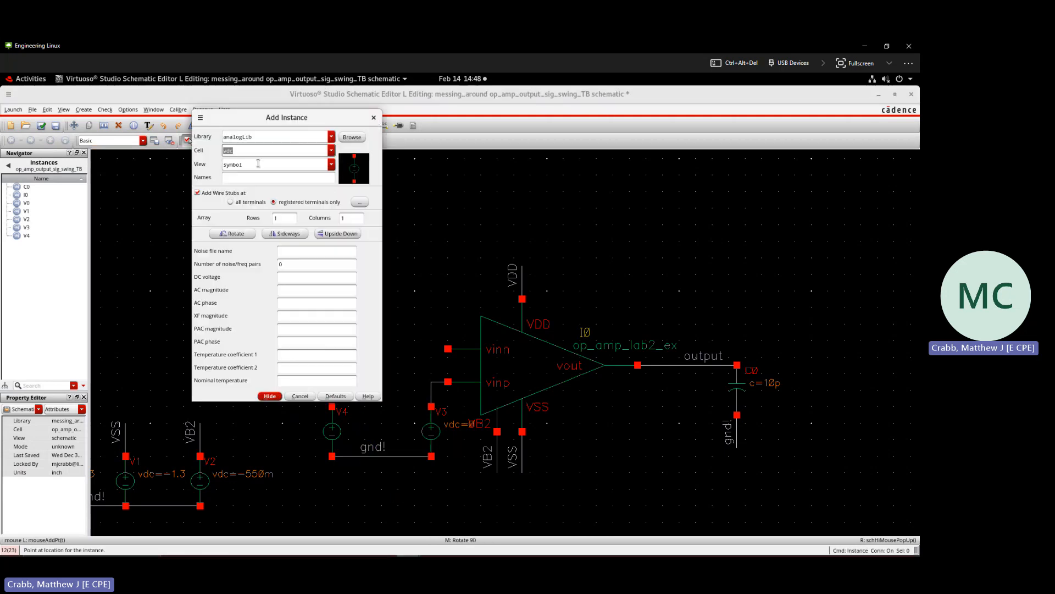
pyautogui.write('vsin')
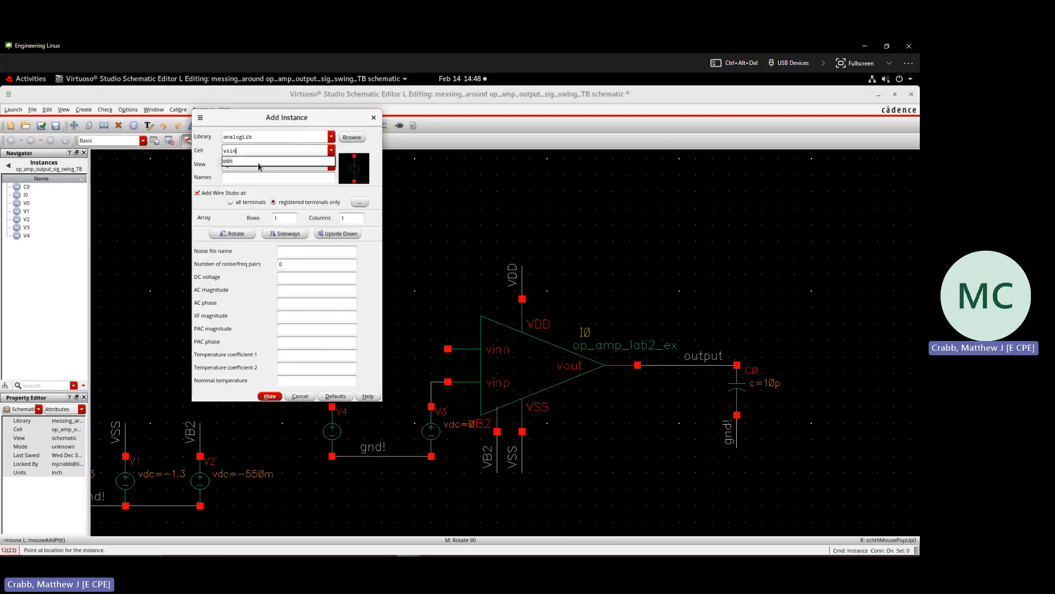
pyautogui.click(258, 163)
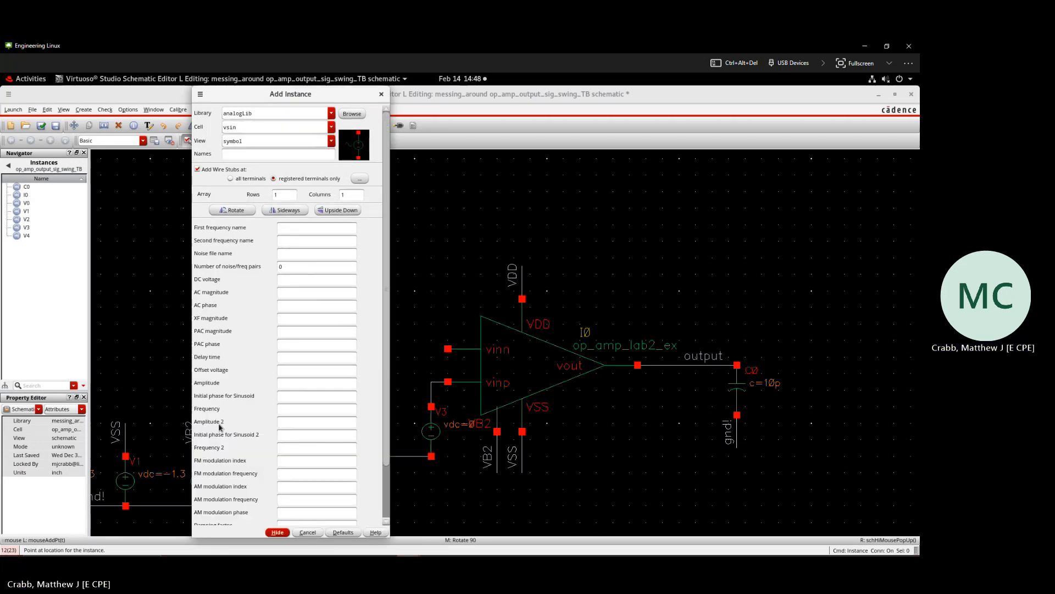
pyautogui.click(292, 385)
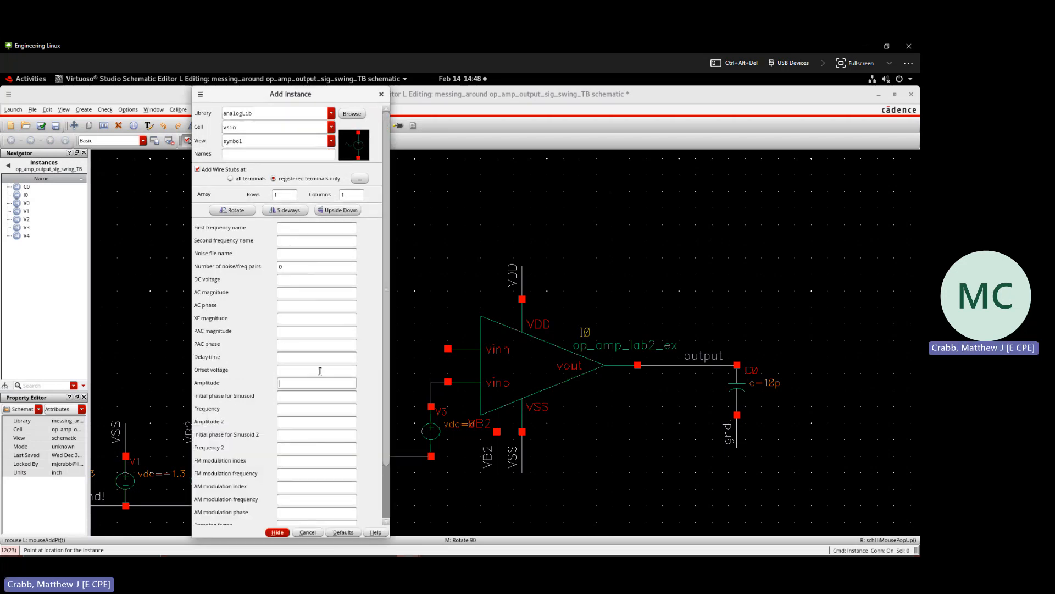
pyautogui.write('amp')
pyautogui.press('Tab')
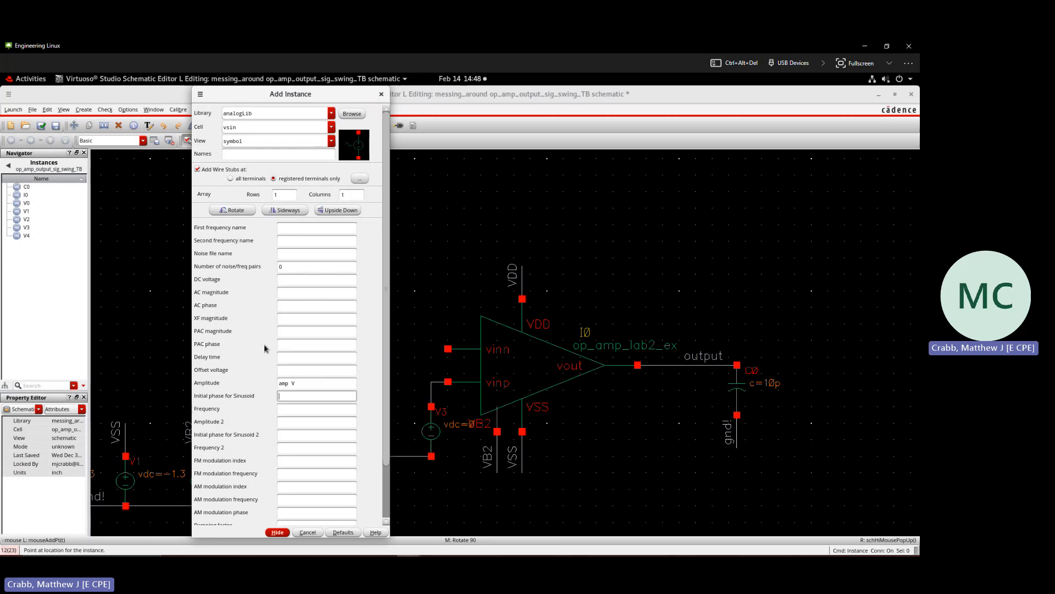
pyautogui.click(289, 410)
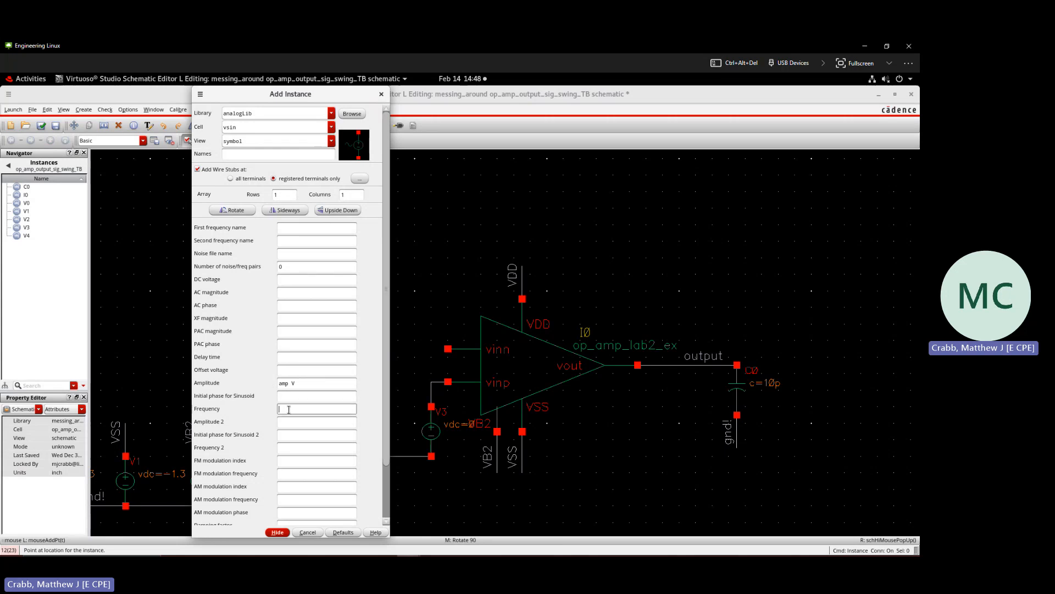
pyautogui.write('1K')
pyautogui.press('Tab')
pyautogui.click(277, 532)
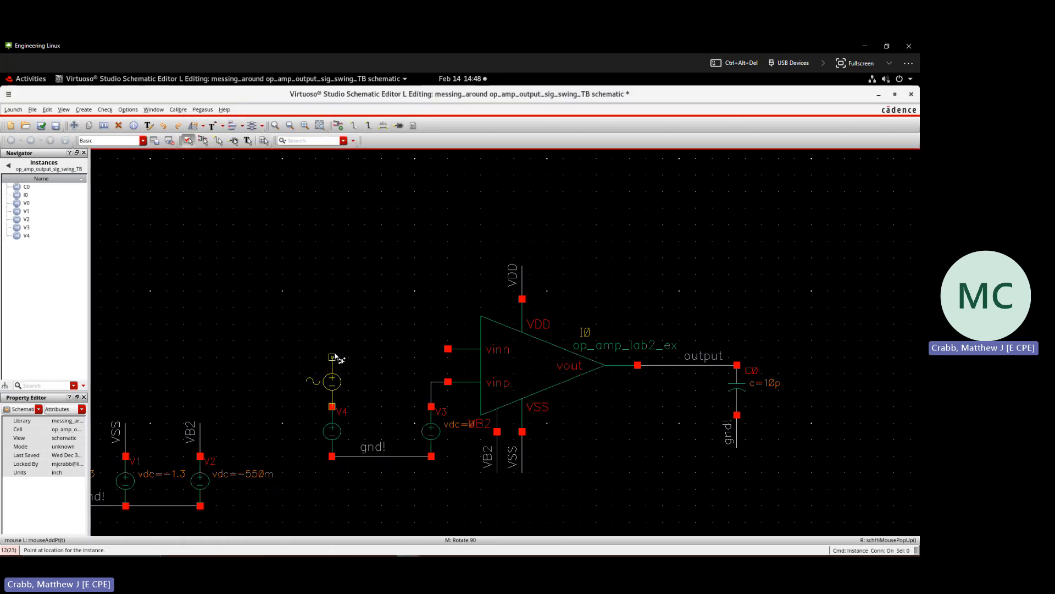
pyautogui.click(332, 349)
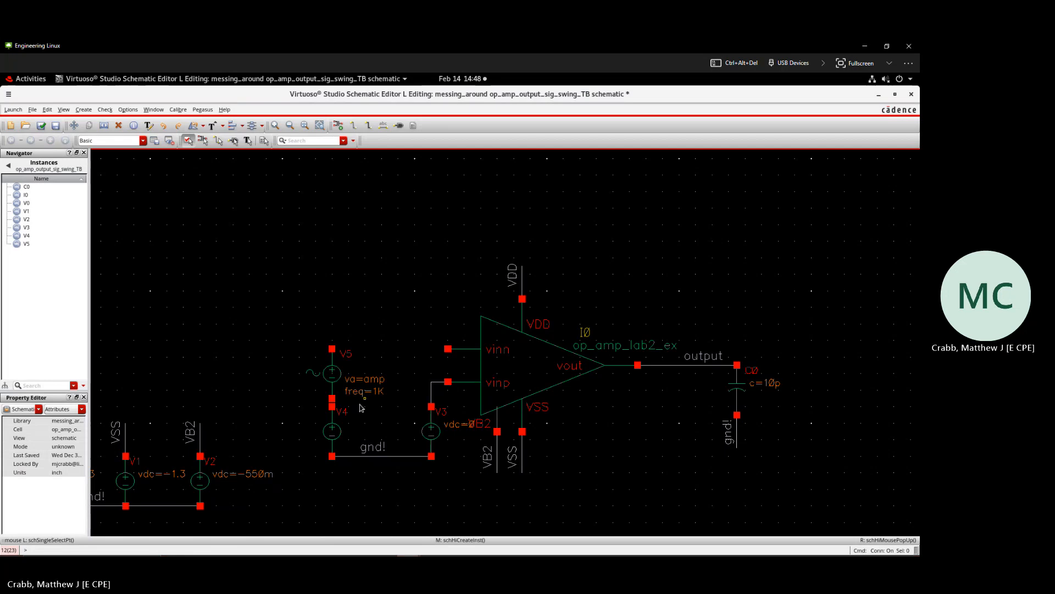
pyautogui.press('w')
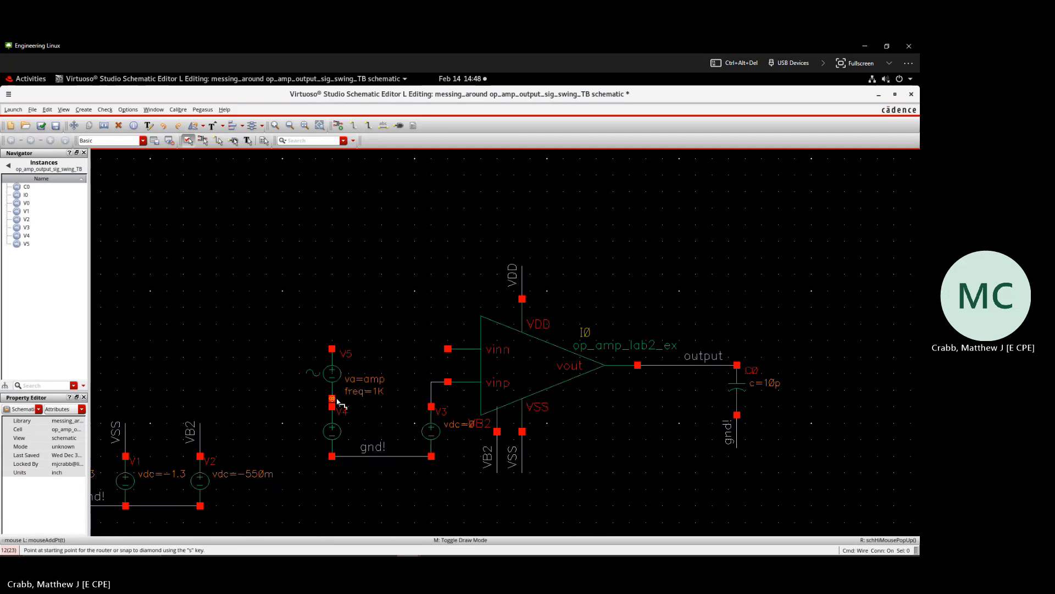
pyautogui.click(332, 349)
pyautogui.click(448, 349)
pyautogui.press('Escape')
pyautogui.click(414, 348)
pyautogui.press('Delete')
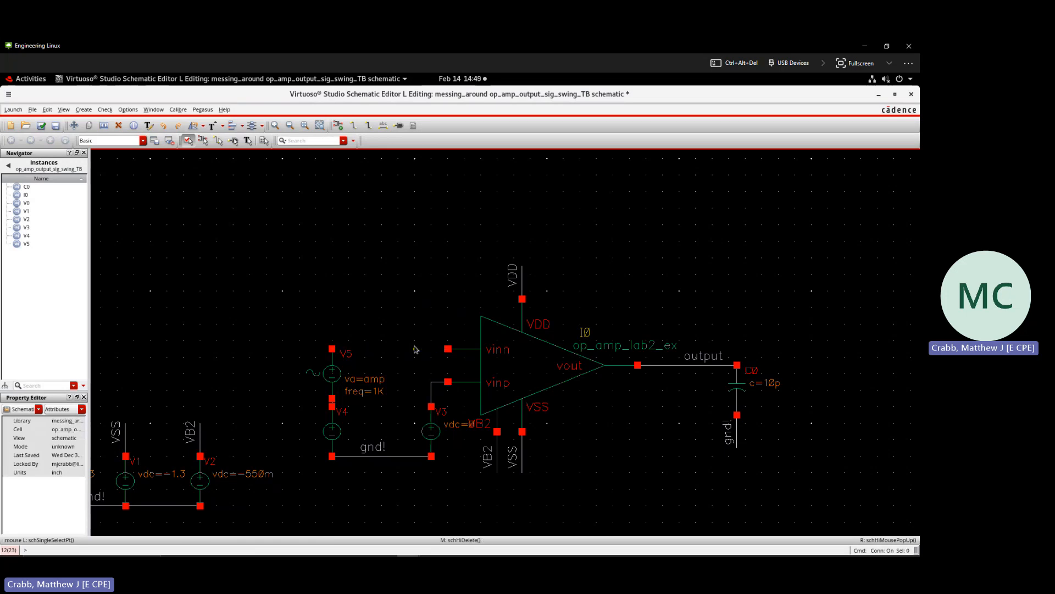
# Set up a new res instance from analogLib with a resistance of 10M ohms
pyautogui.press('i')
pyautogui.moveTo(267, 128); pyautogui.dragTo(197, 130)
pyautogui.write('res')
pyautogui.press('Tab')
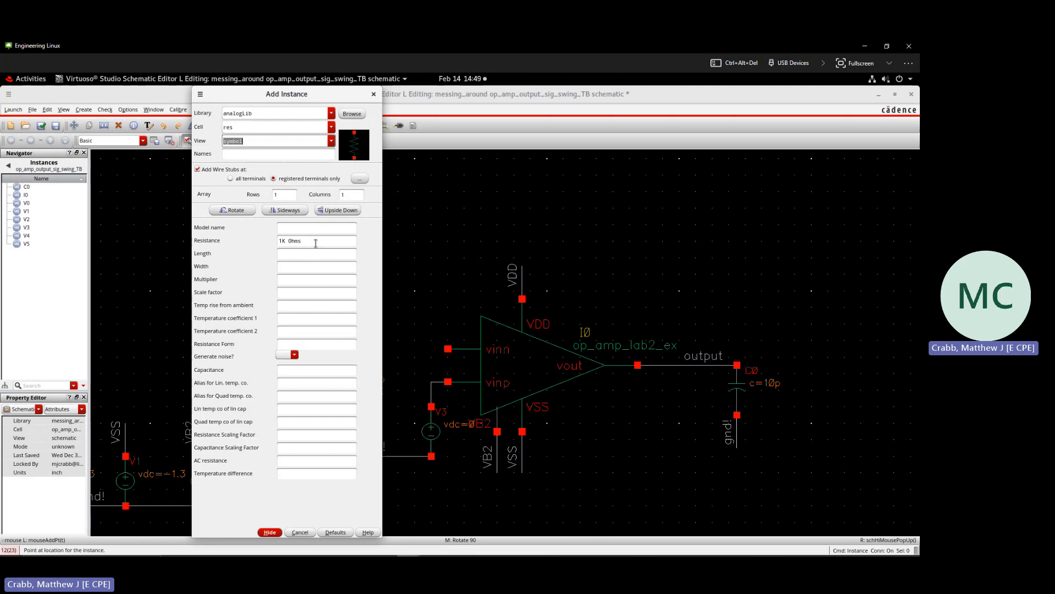
pyautogui.moveTo(315, 243); pyautogui.dragTo(266, 234)
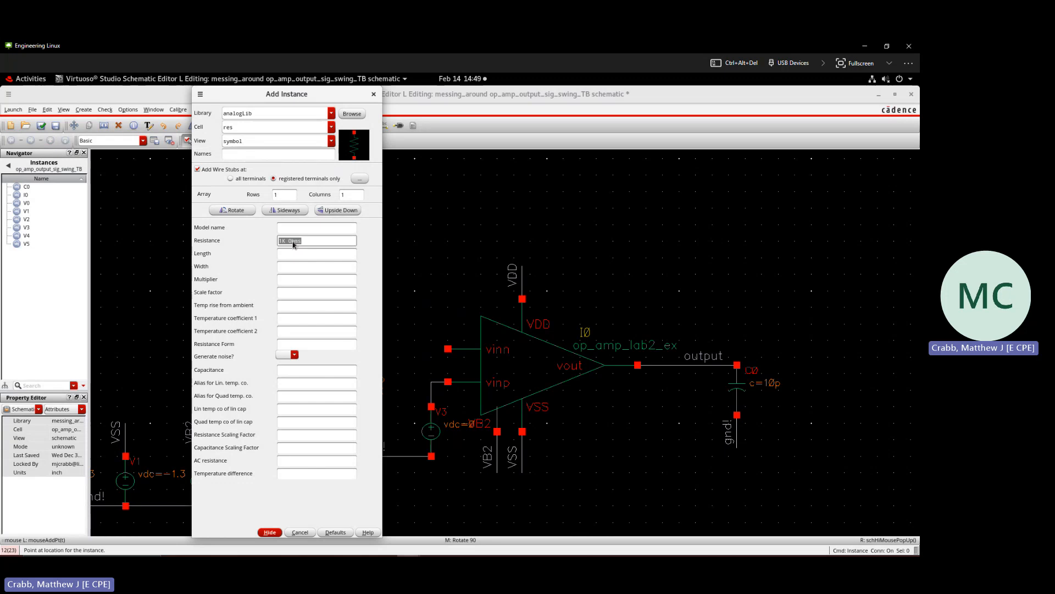
pyautogui.click(316, 243)
pyautogui.moveTo(326, 243); pyautogui.dragTo(250, 234)
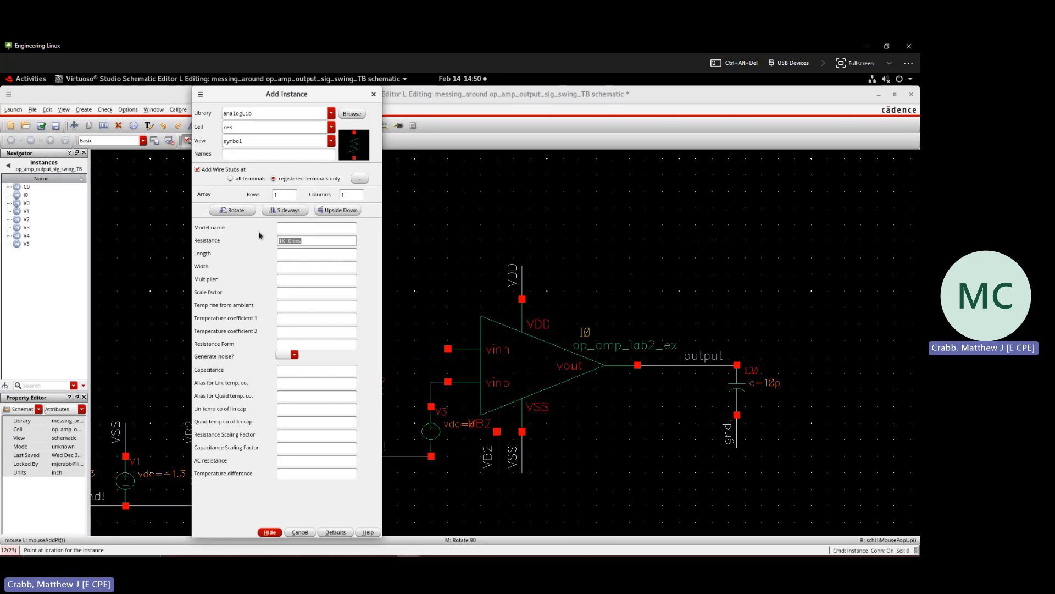
pyautogui.write('10M')
pyautogui.press('Tab')
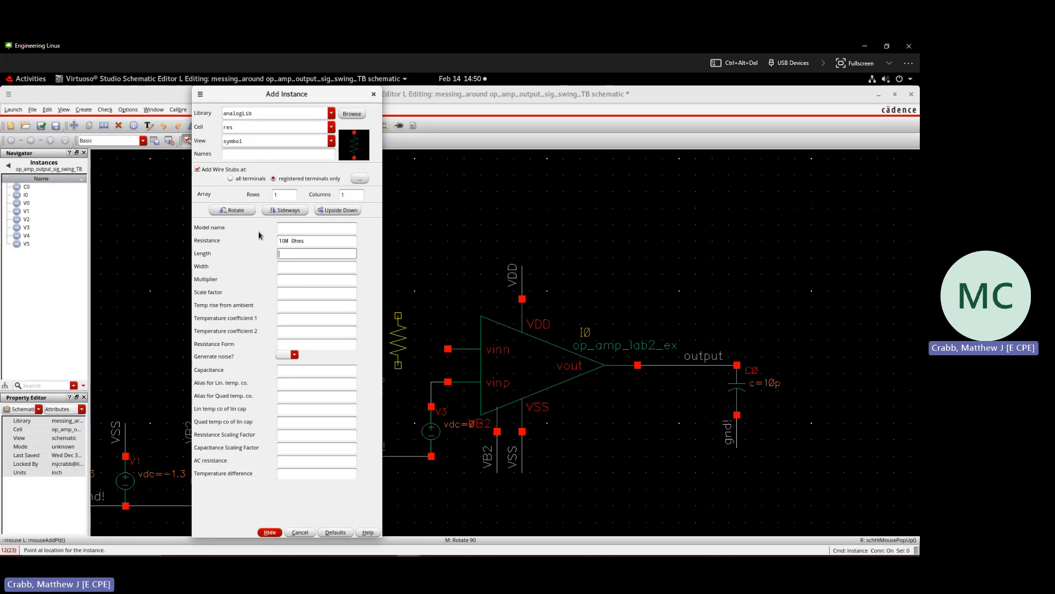
pyautogui.press('Return')
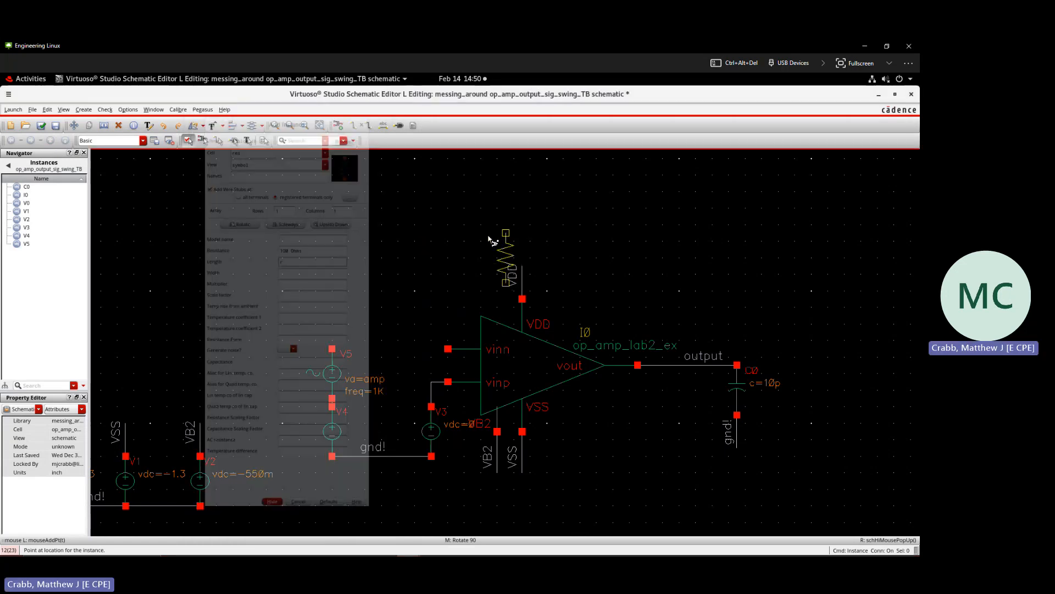
# Place two horizontal resistors, one above the op amp and one between the sine source V5 and the vinn input
pyautogui.press('q')
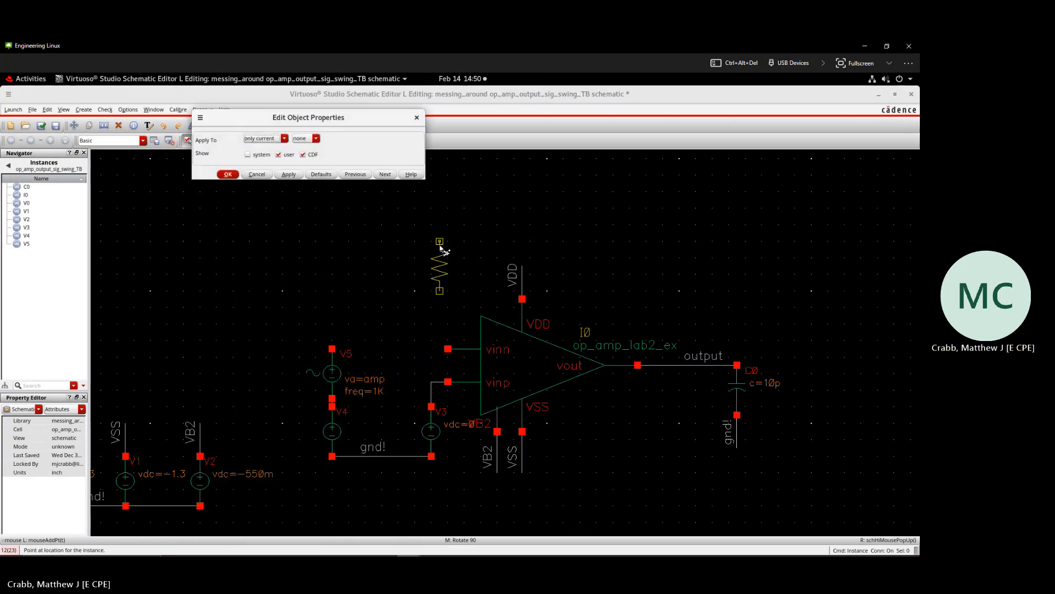
pyautogui.press('Escape')
pyautogui.press('i')
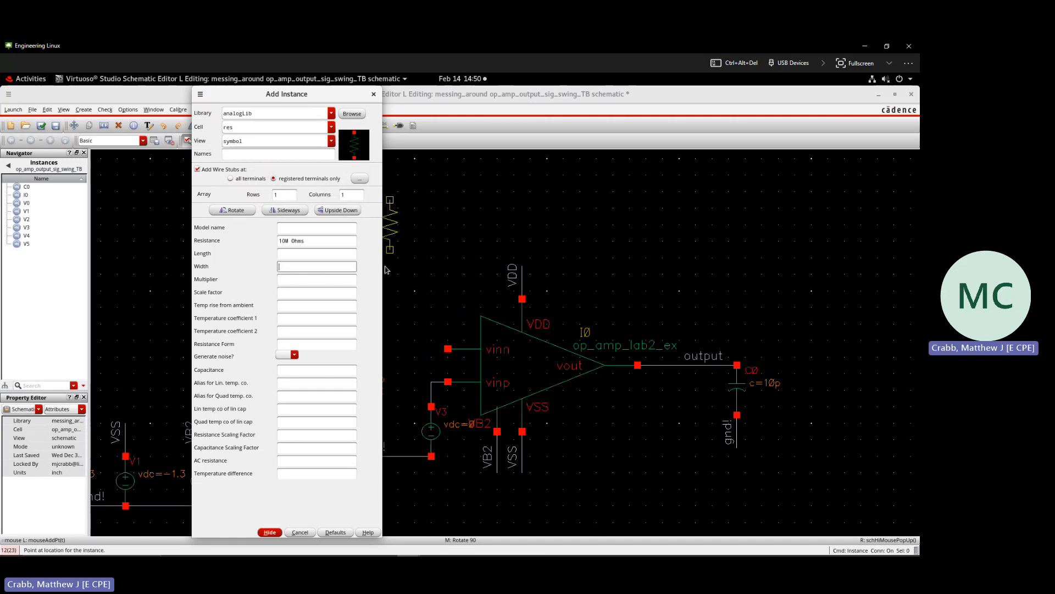
pyautogui.click(269, 532)
pyautogui.middleClick(492, 264)
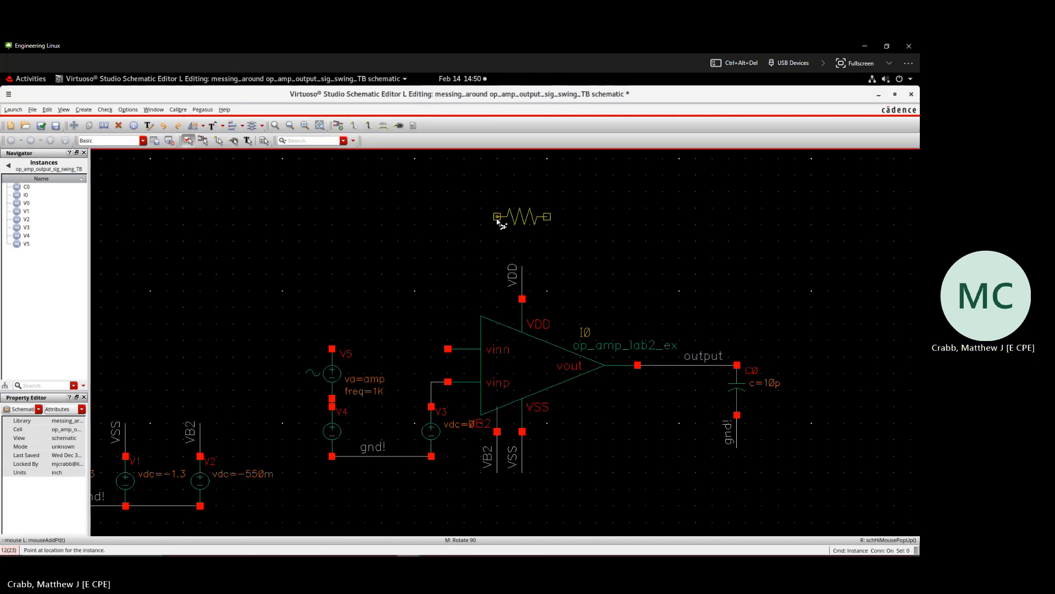
pyautogui.click(505, 214)
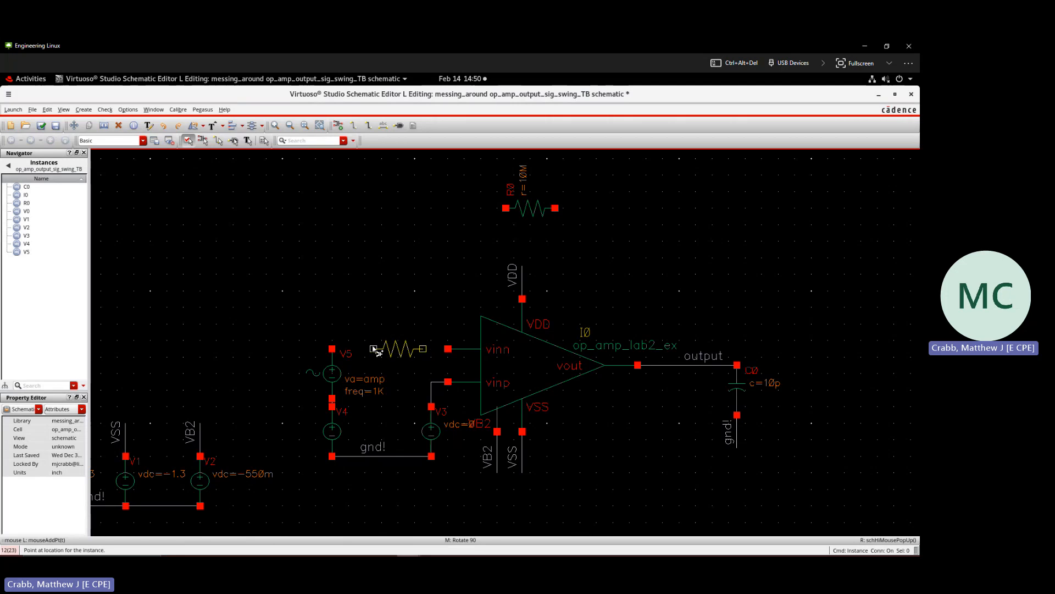
pyautogui.click(367, 355)
pyautogui.press('Escape')
# Set the resistance of the resistor between V5 and vinn to 1M ohms
pyautogui.doubleClick(407, 333)
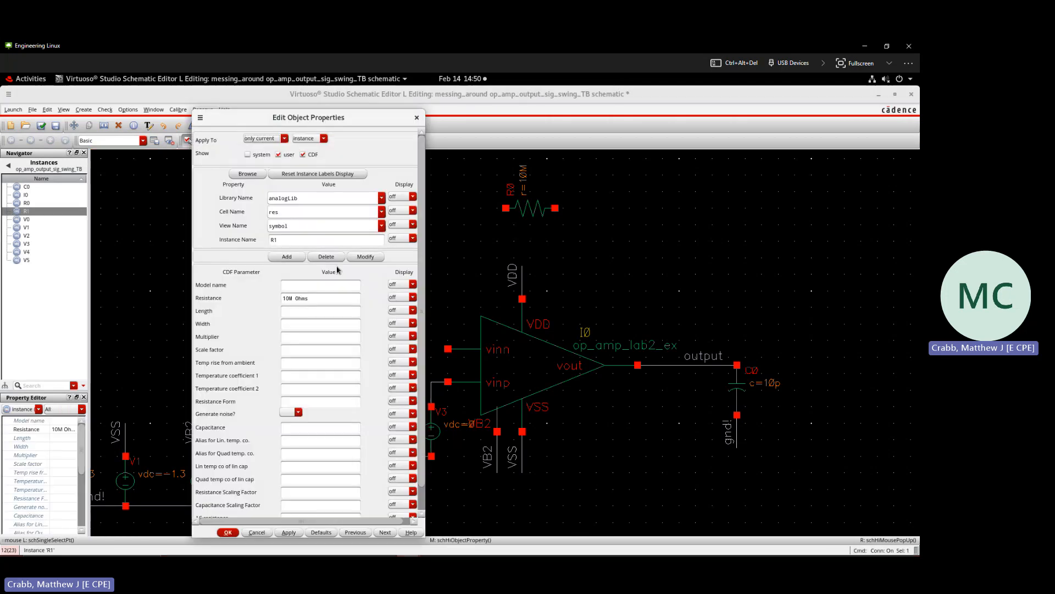
pyautogui.click(313, 298)
pyautogui.press('BackSpace')
pyautogui.press('Return')
pyautogui.click(363, 328)
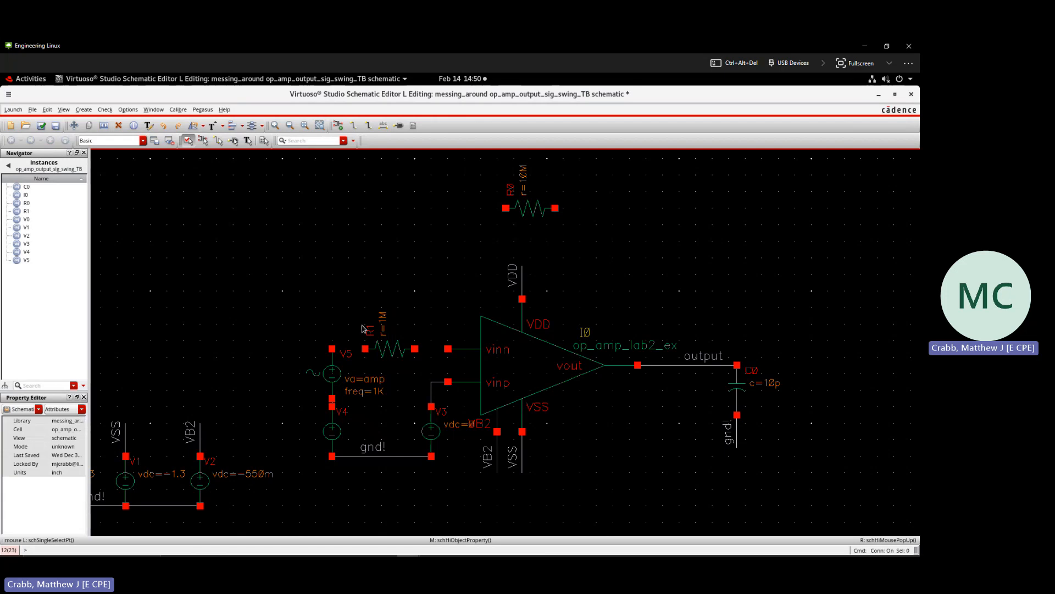
# Wire V5 through resistor R1 to vinn and connect resistor R0 as feedback from vinn to the output net
pyautogui.press('w')
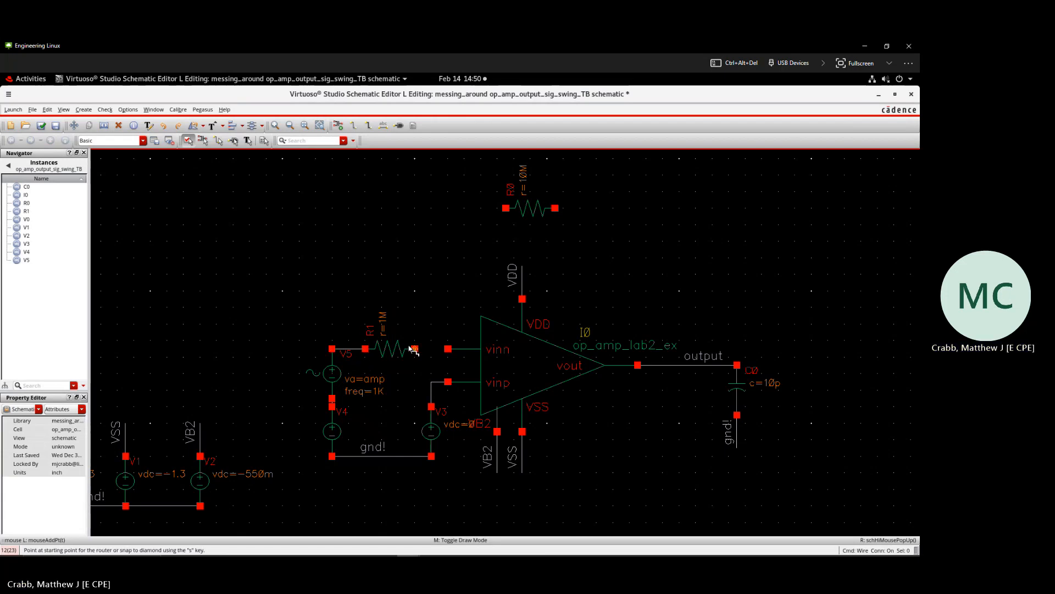
pyautogui.click(432, 348)
pyautogui.click(506, 208)
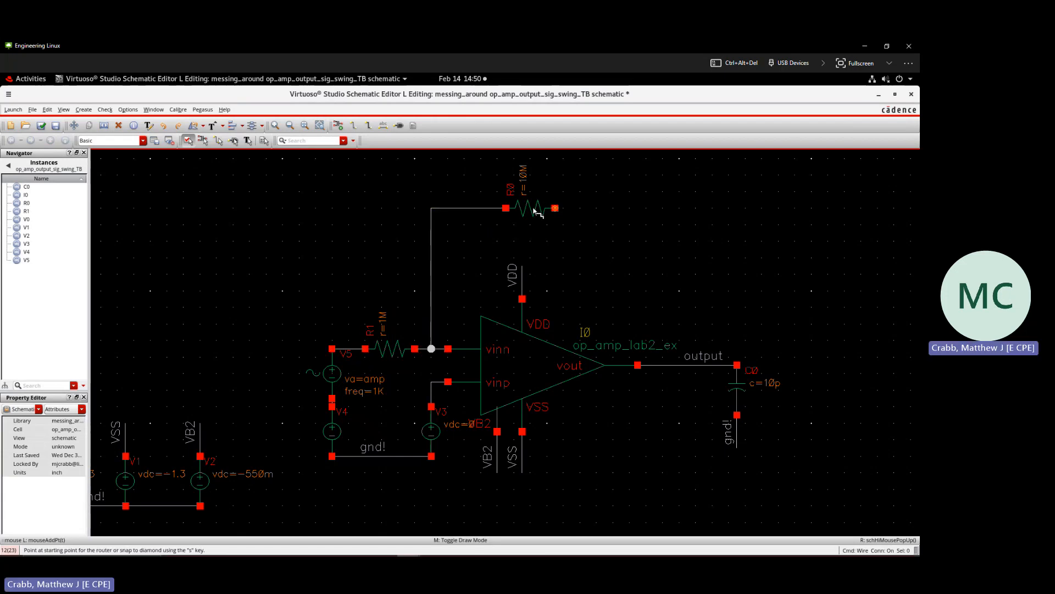
pyautogui.click(555, 208)
pyautogui.click(662, 365)
pyautogui.press('Escape')
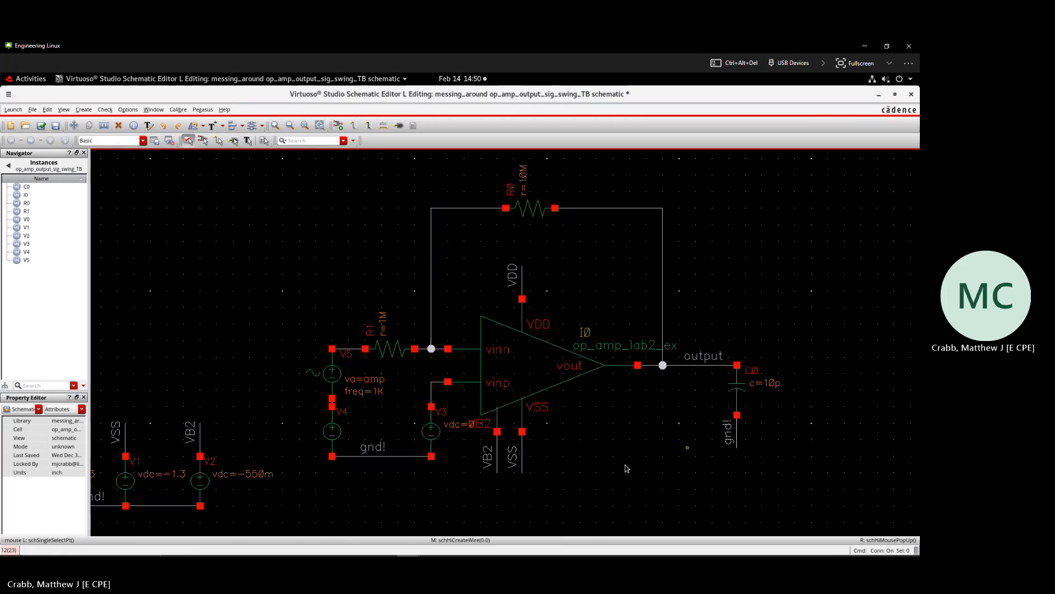
# Check and save the schematic, and create a new ADE Explorer view named maestro for it in a new tab
pyautogui.hotkey('shift', 'x')
pyautogui.scroll(-2, 513, 319)
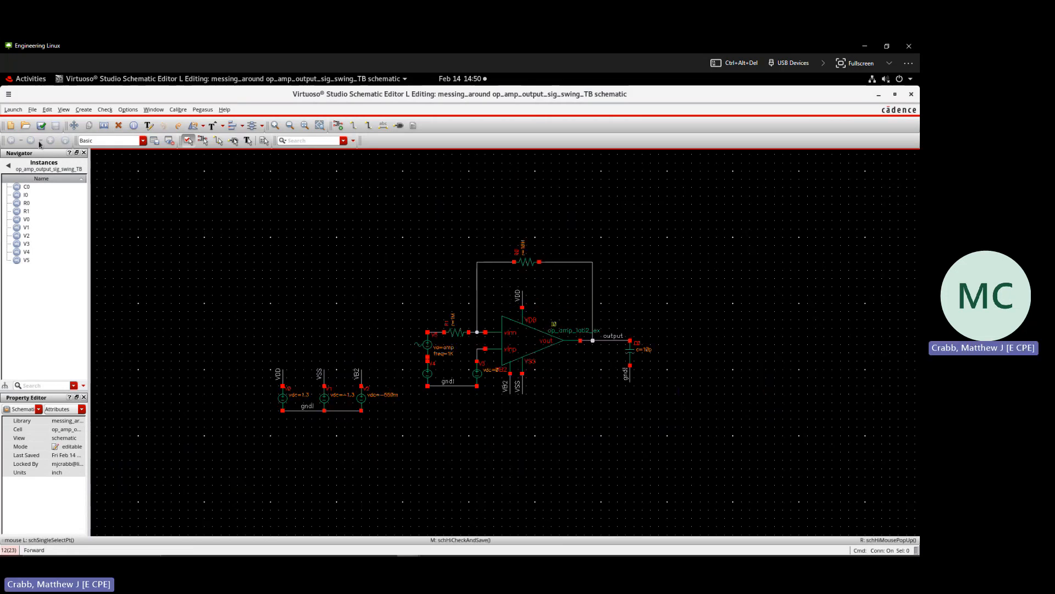
pyautogui.click(13, 109)
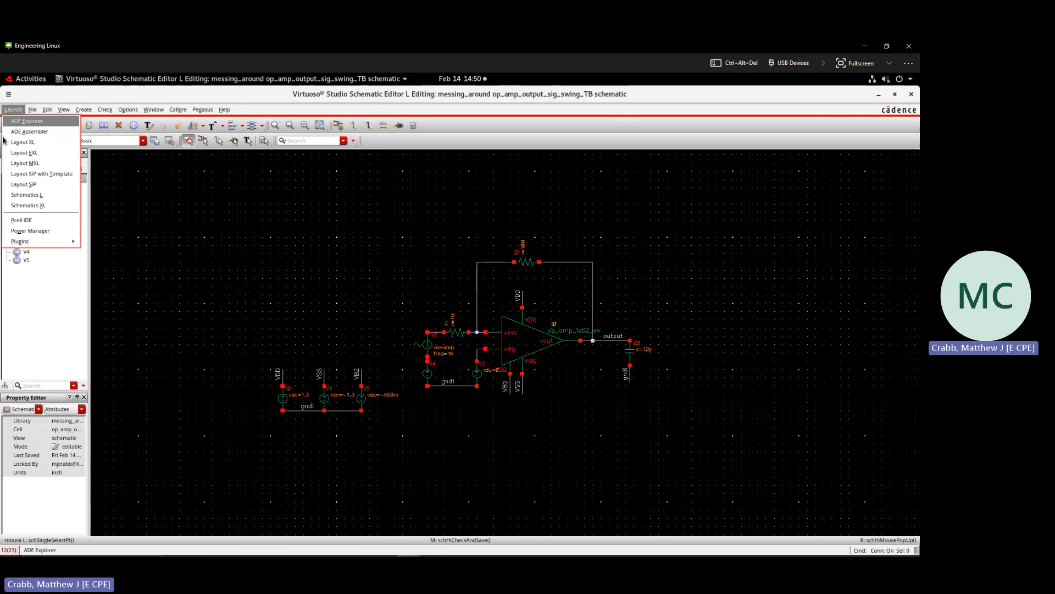
pyautogui.click(26, 121)
pyautogui.click(213, 164)
pyautogui.click(248, 183)
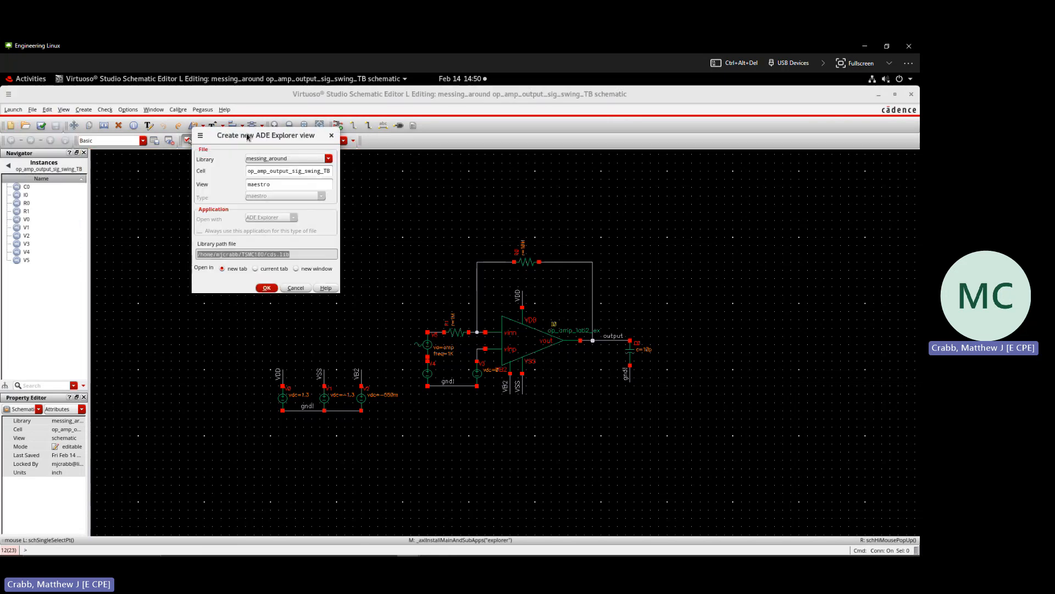
pyautogui.click(266, 288)
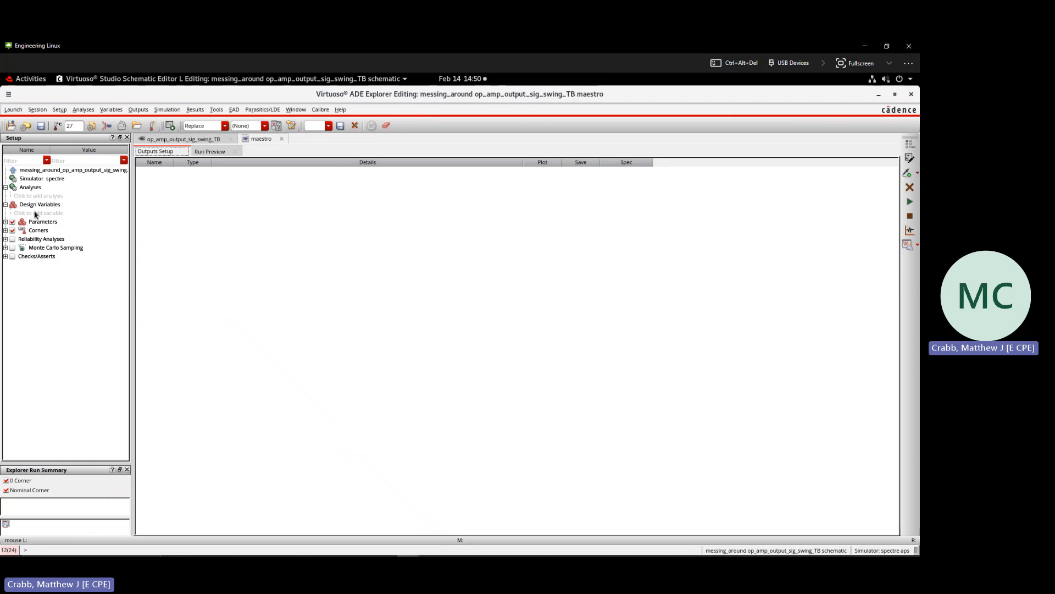
# Copy the design variable amp from the cellview into the ADE Explorer setup
pyautogui.doubleClick(30, 213)
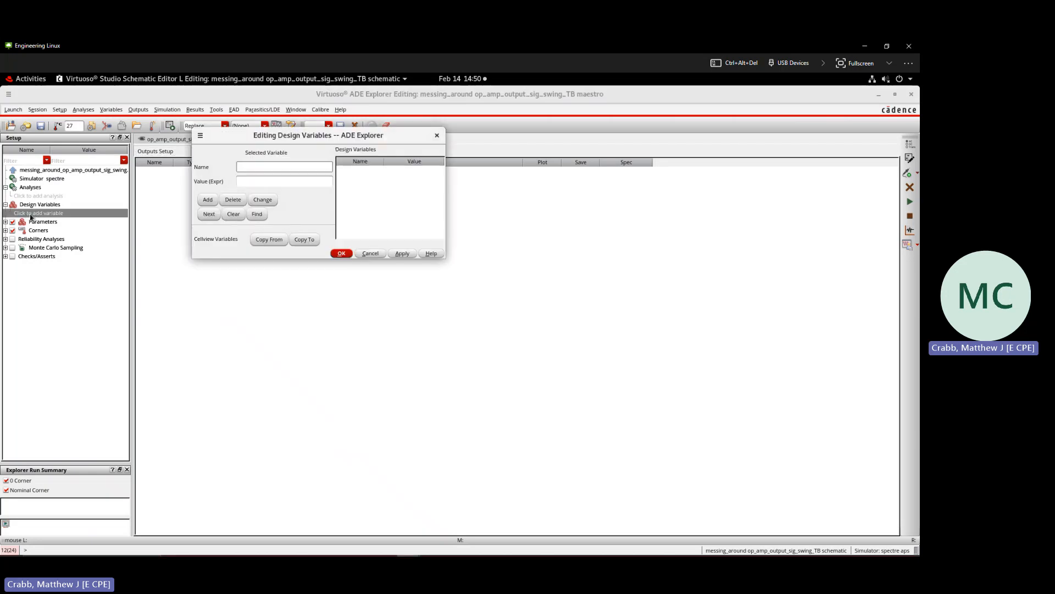
pyautogui.click(269, 240)
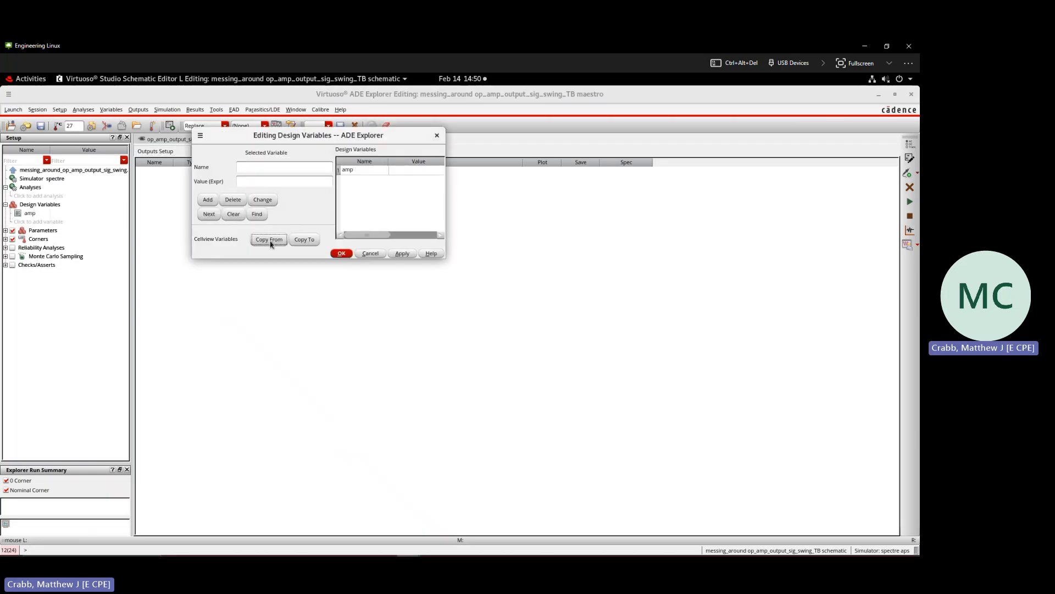
pyautogui.click(342, 254)
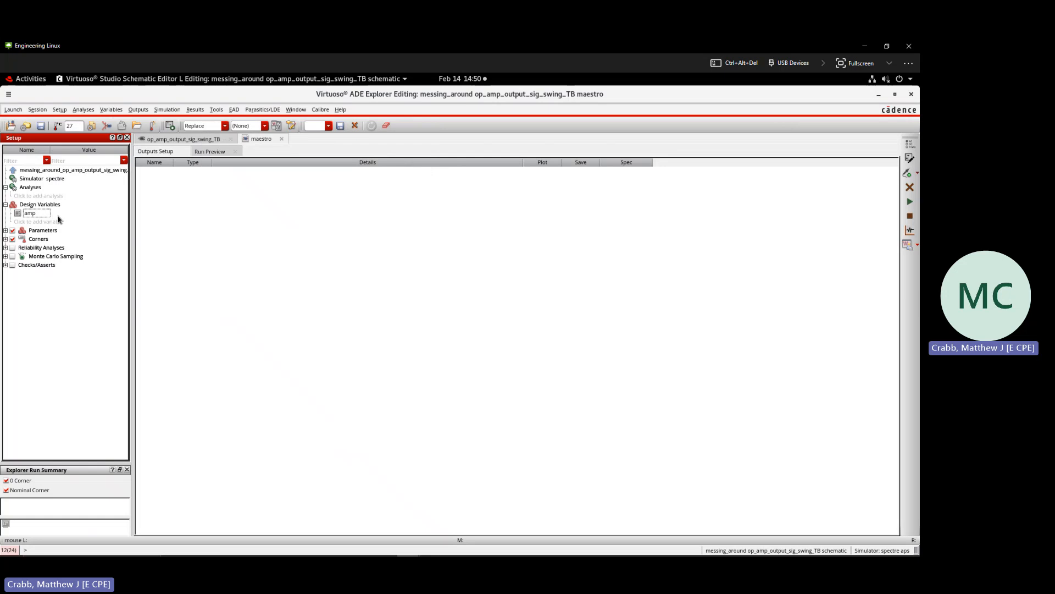
# Add a transient analysis with a stop time of 2m and conservative accuracy defaults
pyautogui.doubleClick(34, 196)
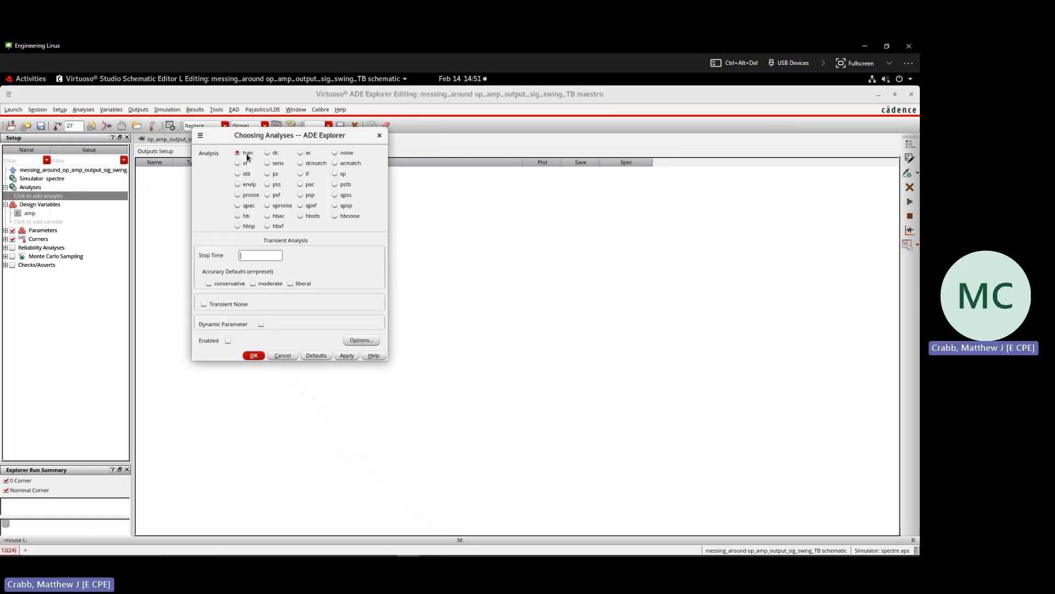
pyautogui.click(245, 154)
pyautogui.click(255, 255)
pyautogui.write('2m')
pyautogui.press('Tab')
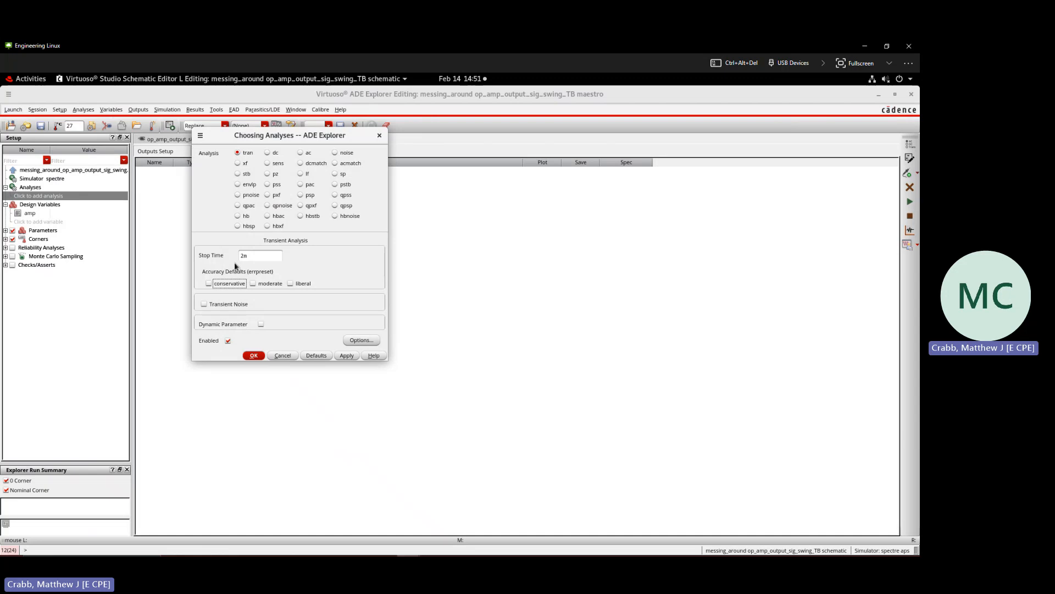
pyautogui.click(231, 284)
pyautogui.click(253, 355)
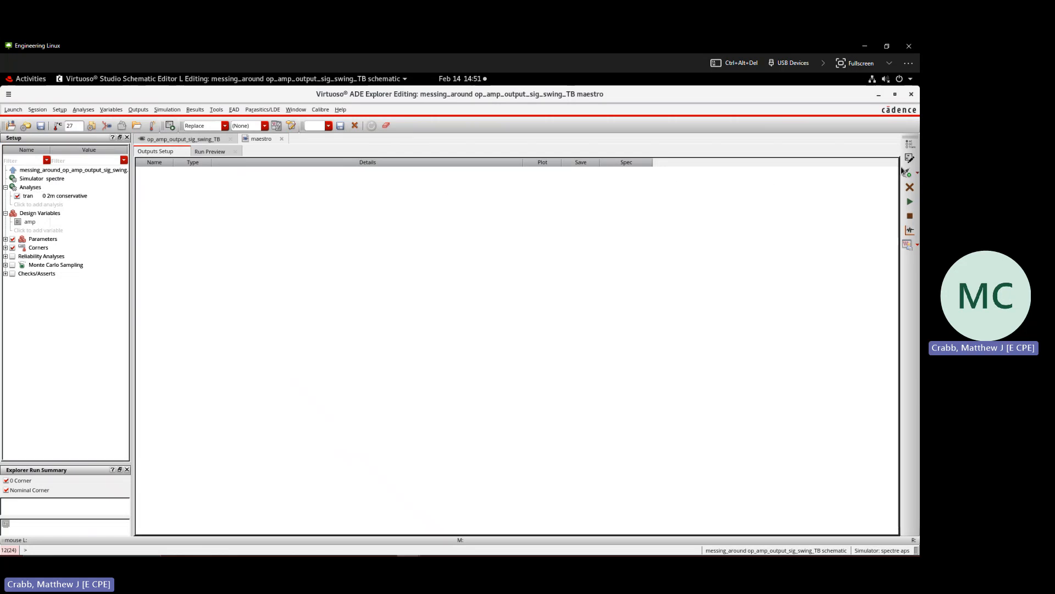
pyautogui.click(138, 109)
pyautogui.moveTo(165, 192)
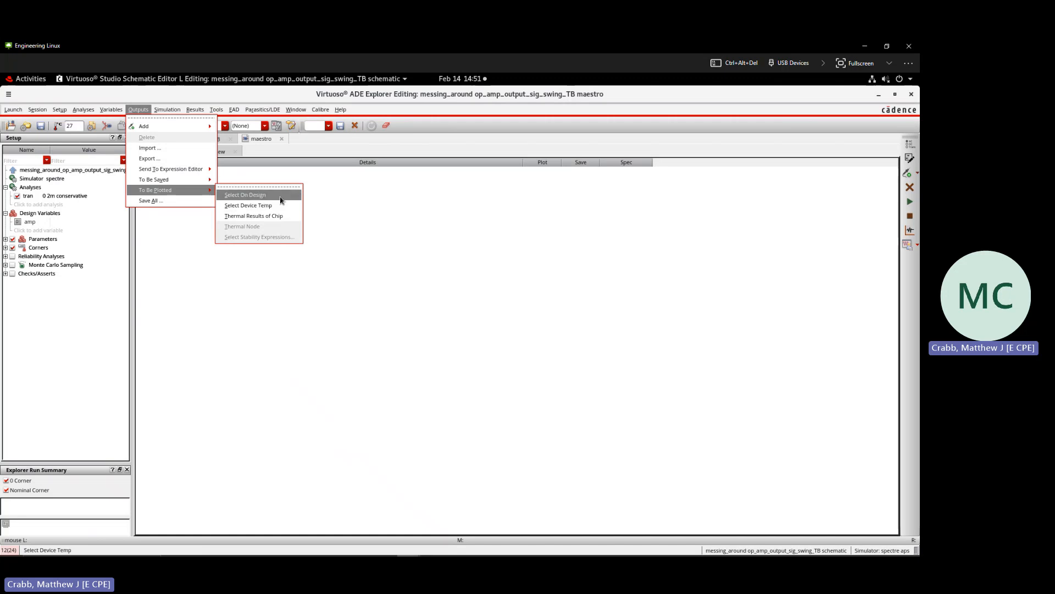
pyautogui.click(245, 194)
# Add a plotted expression output for the transient voltage of the output net, VT("/output")
pyautogui.click(908, 173)
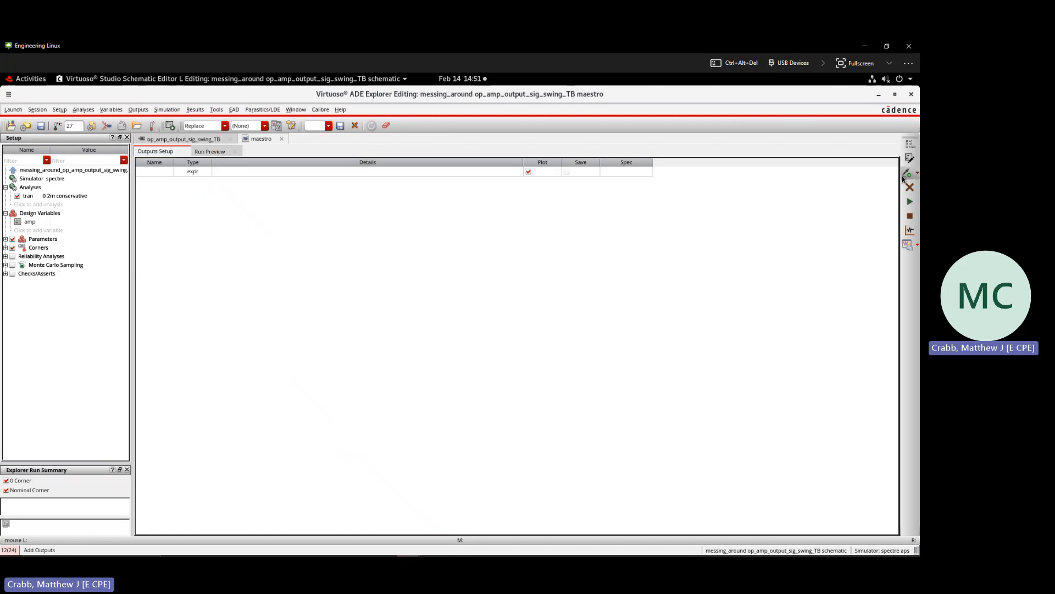
pyautogui.doubleClick(384, 172)
pyautogui.click(517, 171)
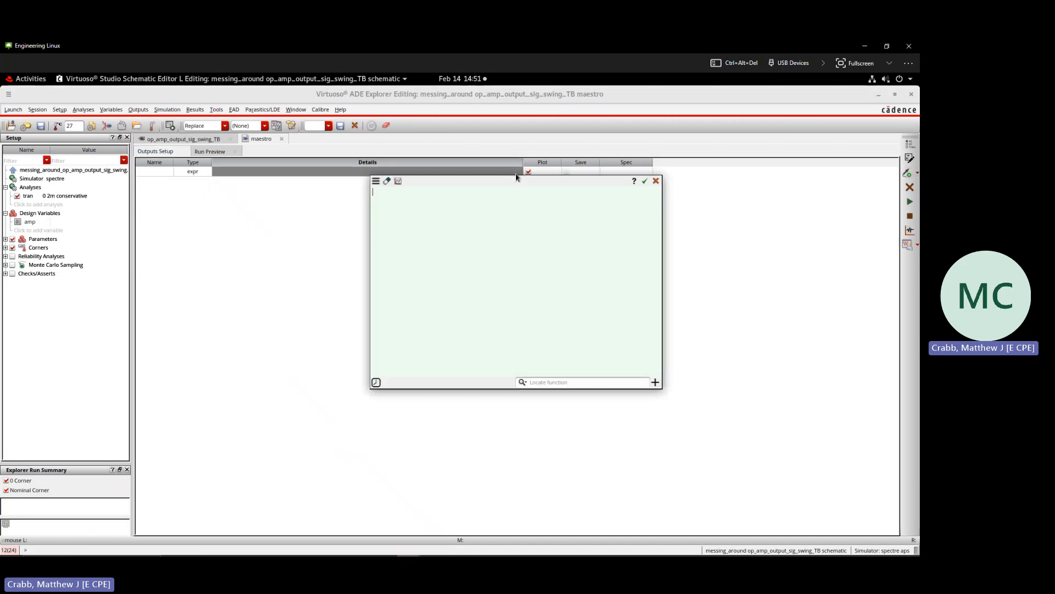
pyautogui.write('vt')
pyautogui.press('Return')
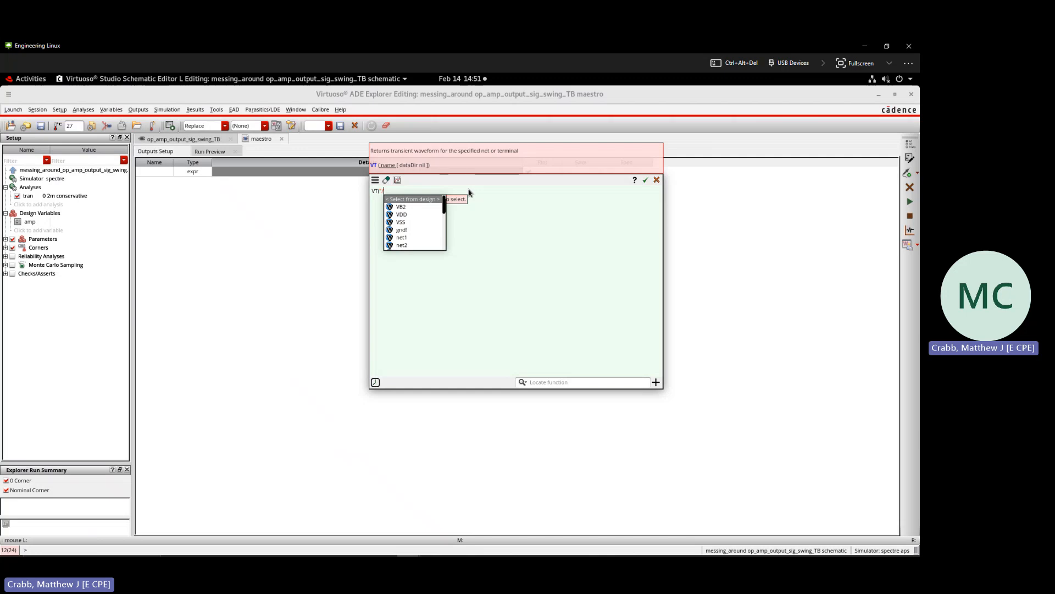
pyautogui.write('o')
pyautogui.press('Return')
pyautogui.press('Return')
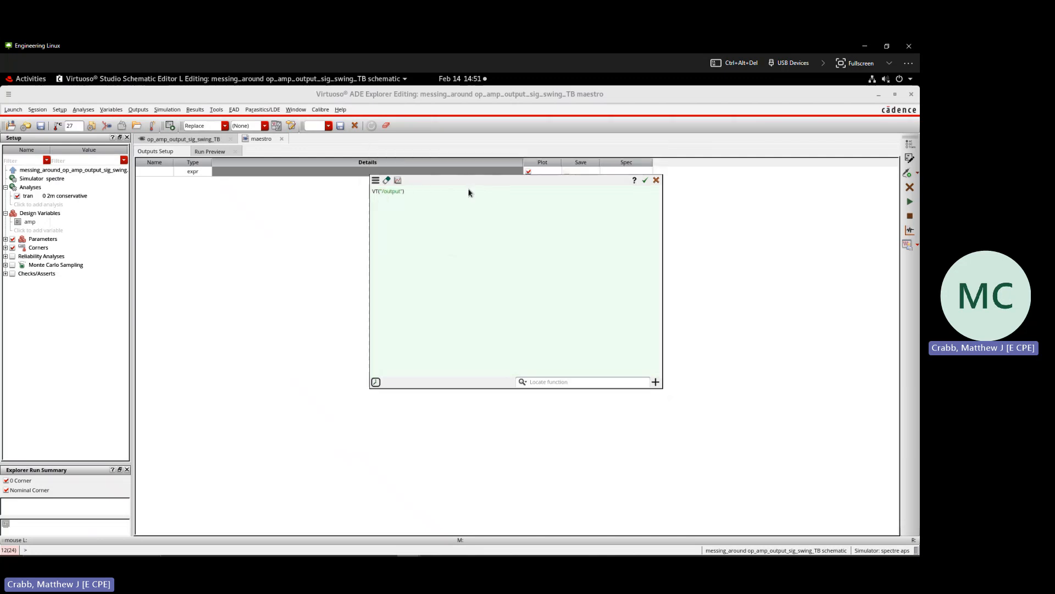
# Name the VT("/output") expression out
pyautogui.doubleClick(149, 172)
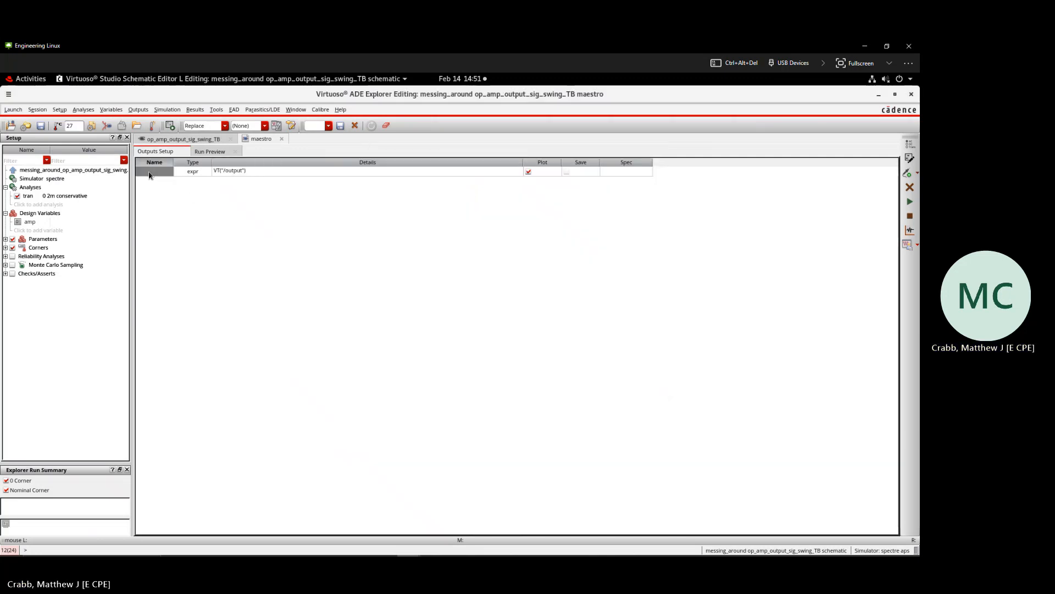
pyautogui.write('out')
pyautogui.press('Return')
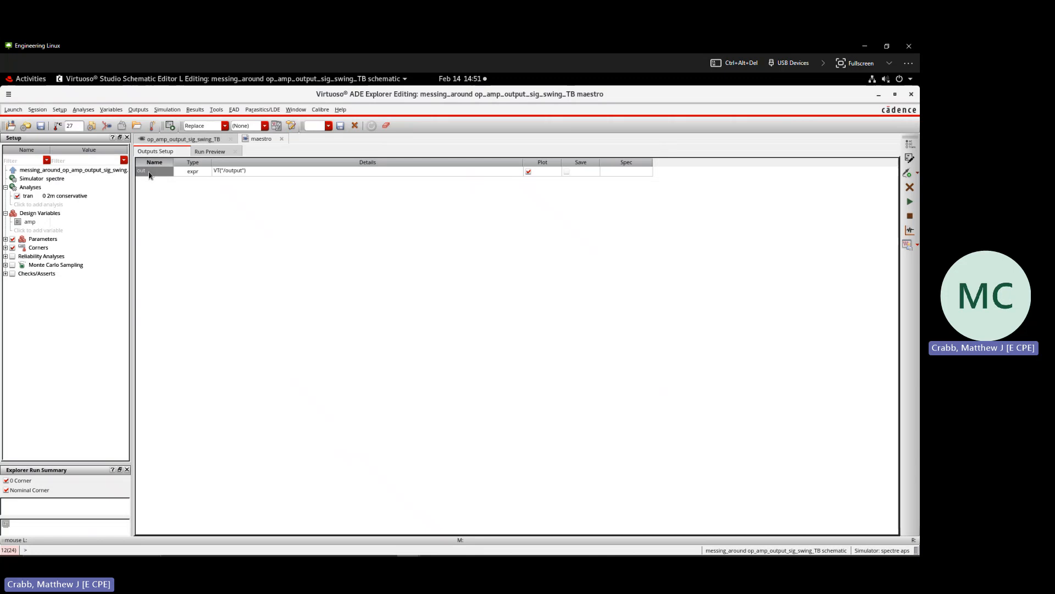
# Set the design variable amp to the sweep values 0.5 1 1.5 2 2.5 and run the simulation
pyautogui.click(65, 223)
pyautogui.click(69, 222)
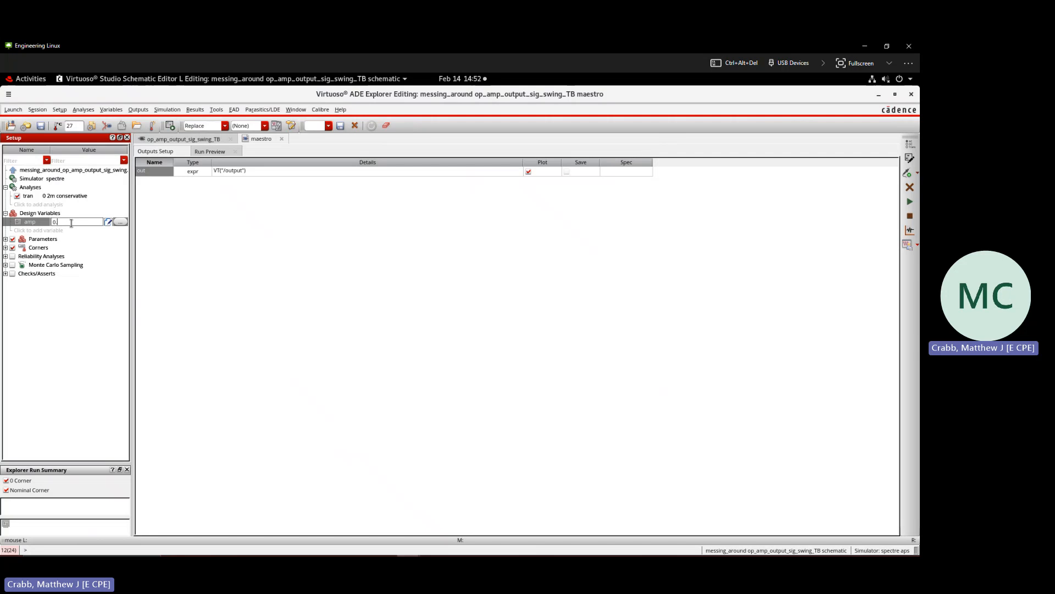
pyautogui.write('5 1 1.5 2 2.5')
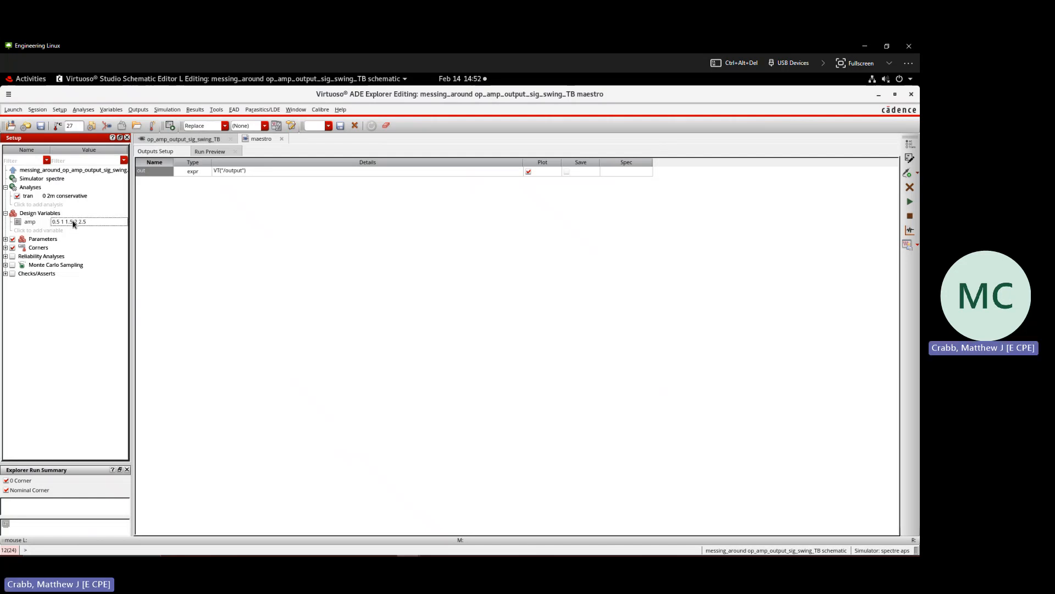
pyautogui.press('Return')
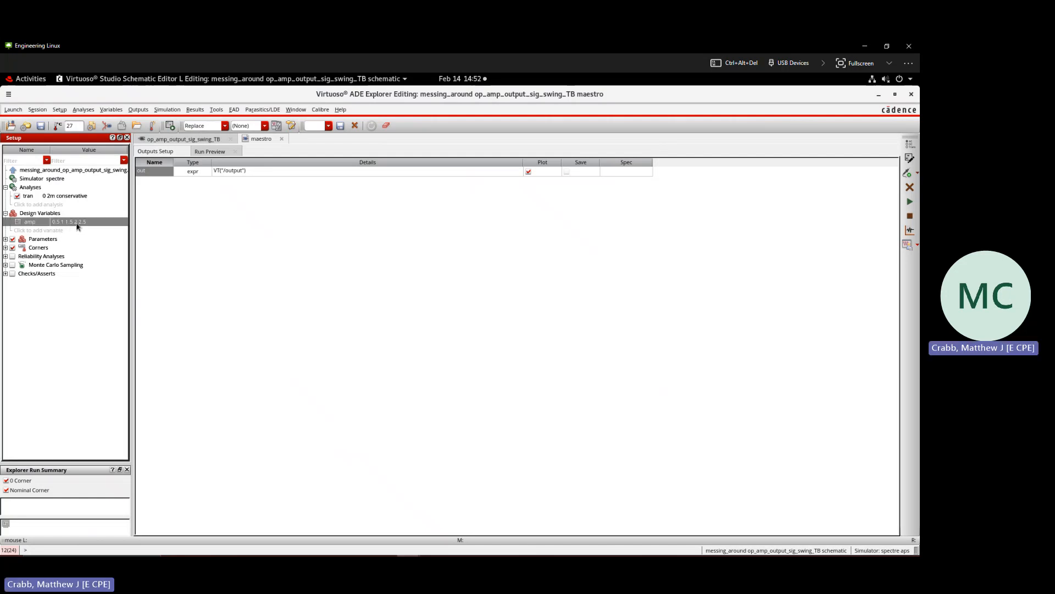
pyautogui.click(312, 225)
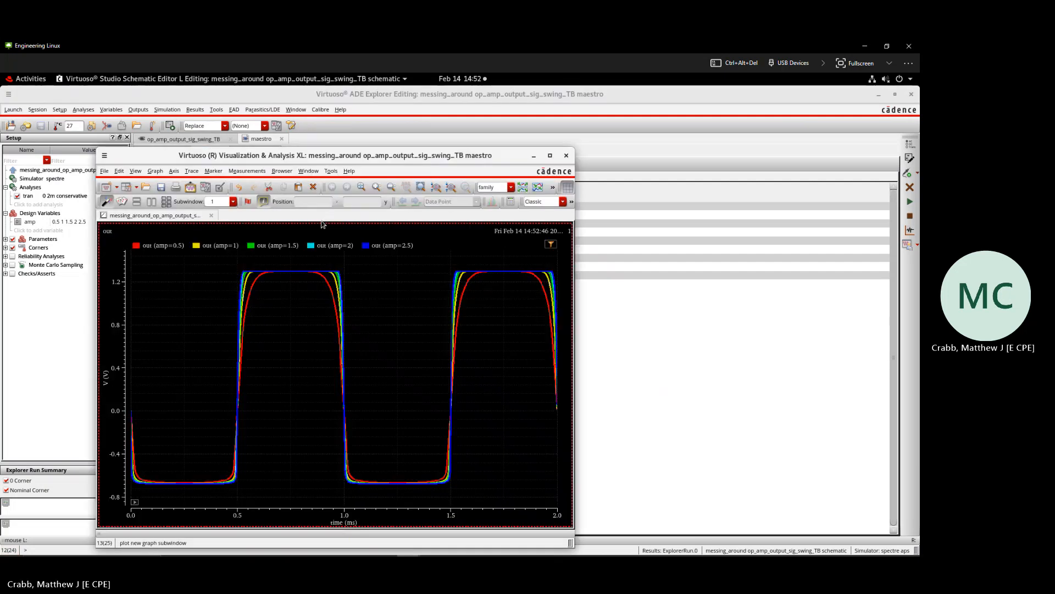
# Examine the plotted out traces for each amp value in a maximized window, close the plot and review the testbench schematic
pyautogui.doubleClick(432, 159)
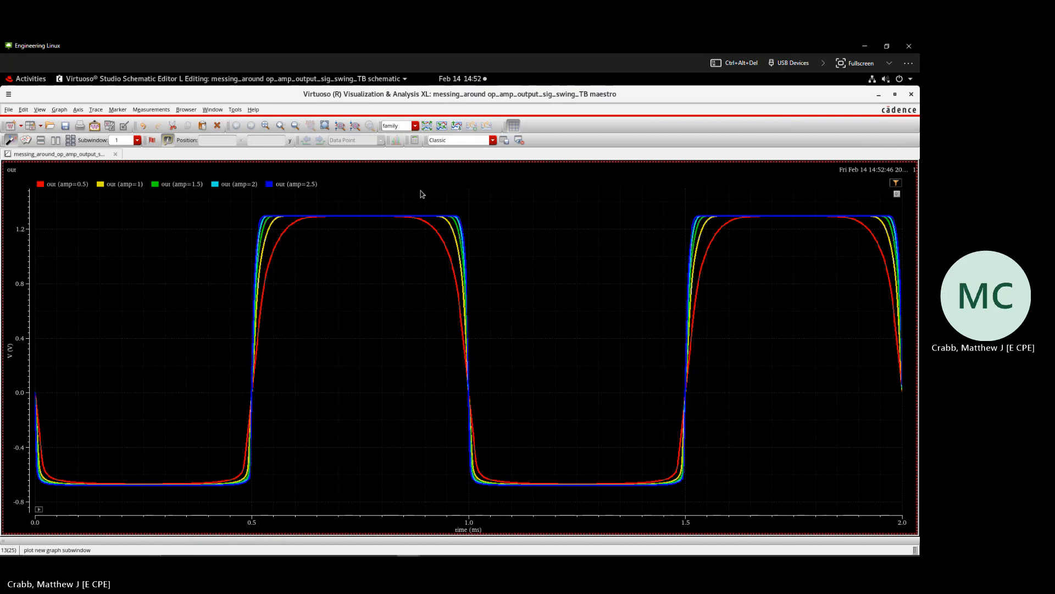
pyautogui.click(372, 217)
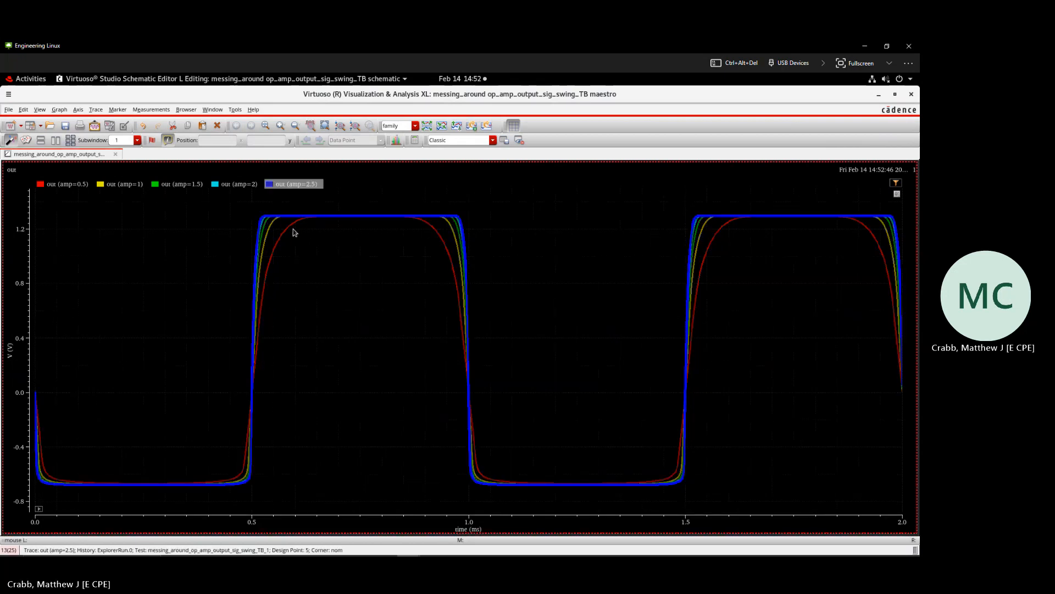
pyautogui.click(293, 228)
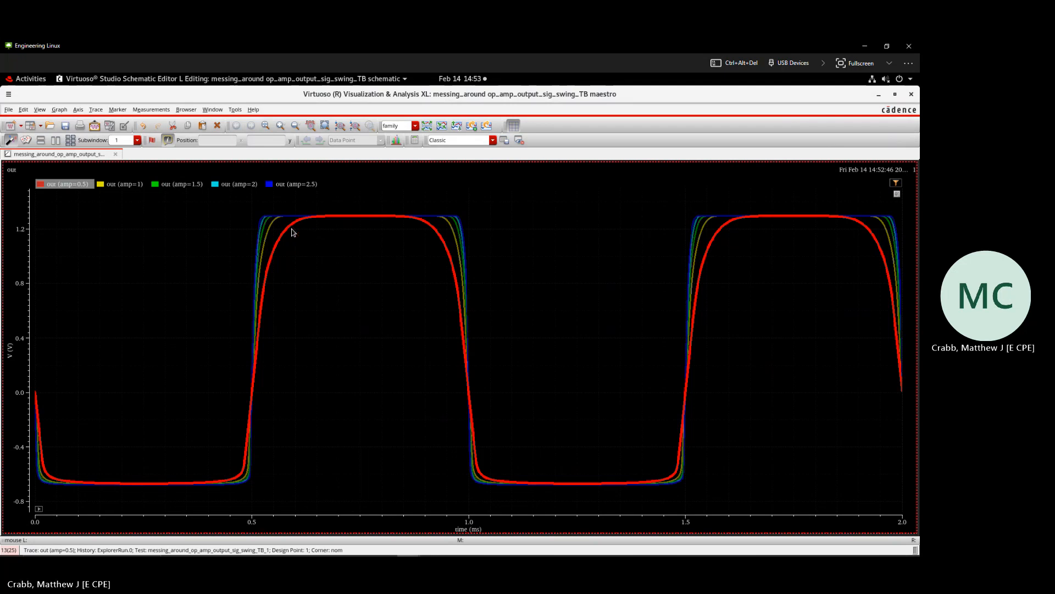
pyautogui.click(265, 226)
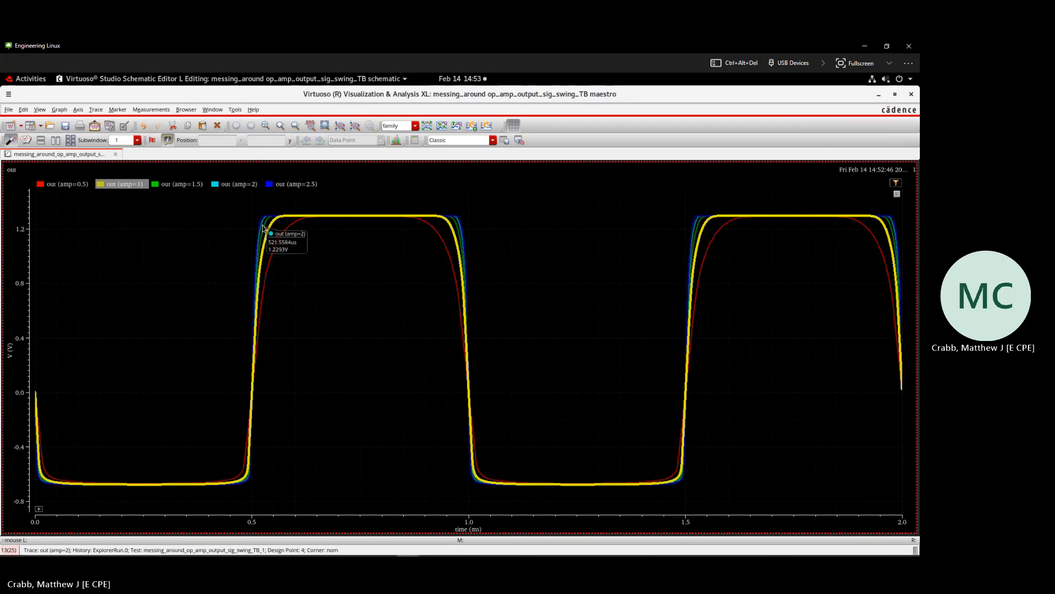
pyautogui.click(500, 220)
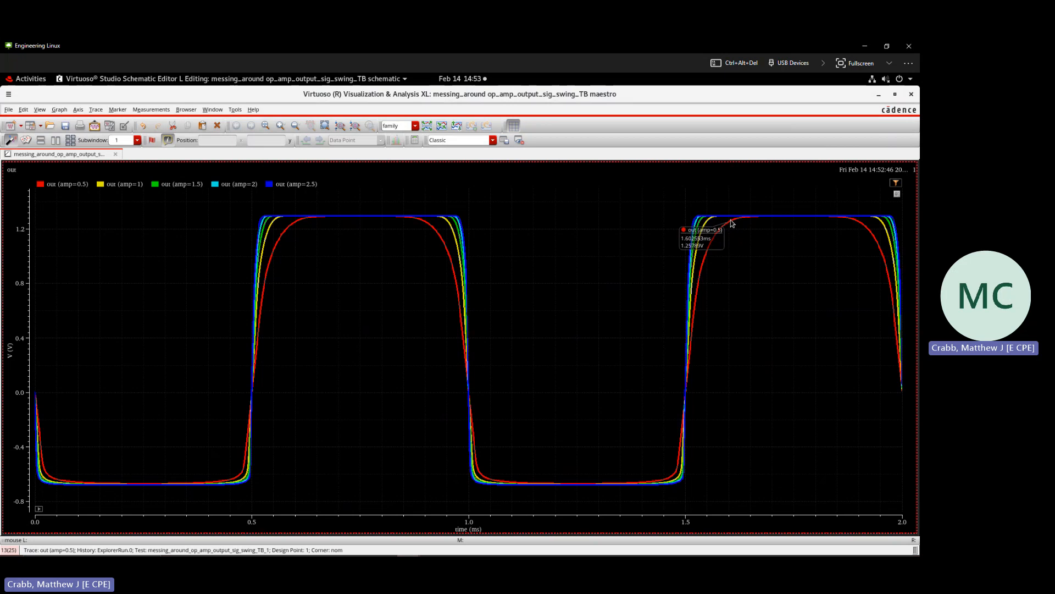
pyautogui.click(707, 226)
pyautogui.click(700, 227)
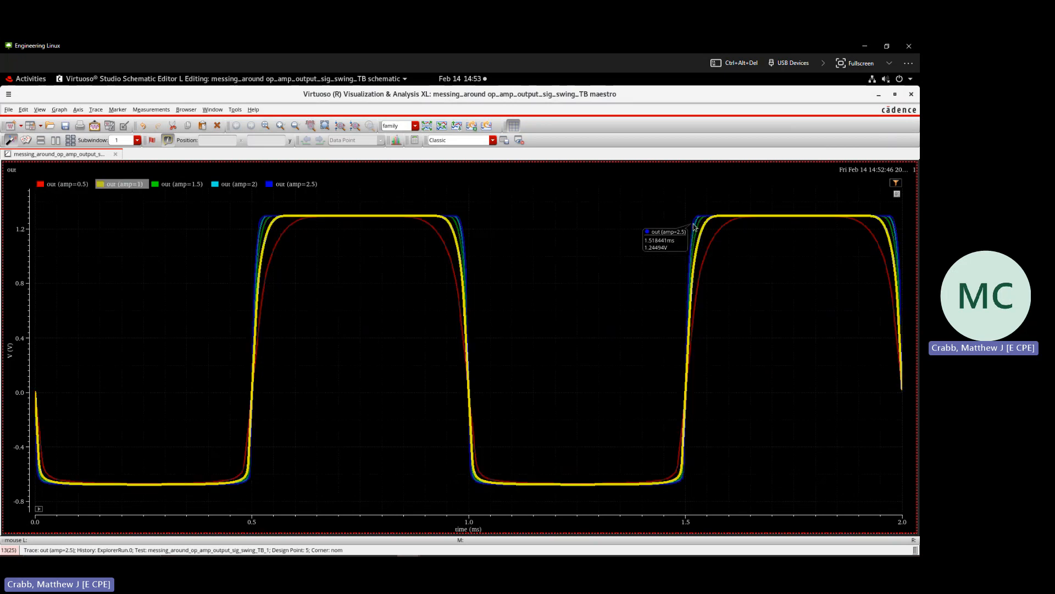
pyautogui.click(697, 228)
pyautogui.click(697, 227)
pyautogui.click(912, 94)
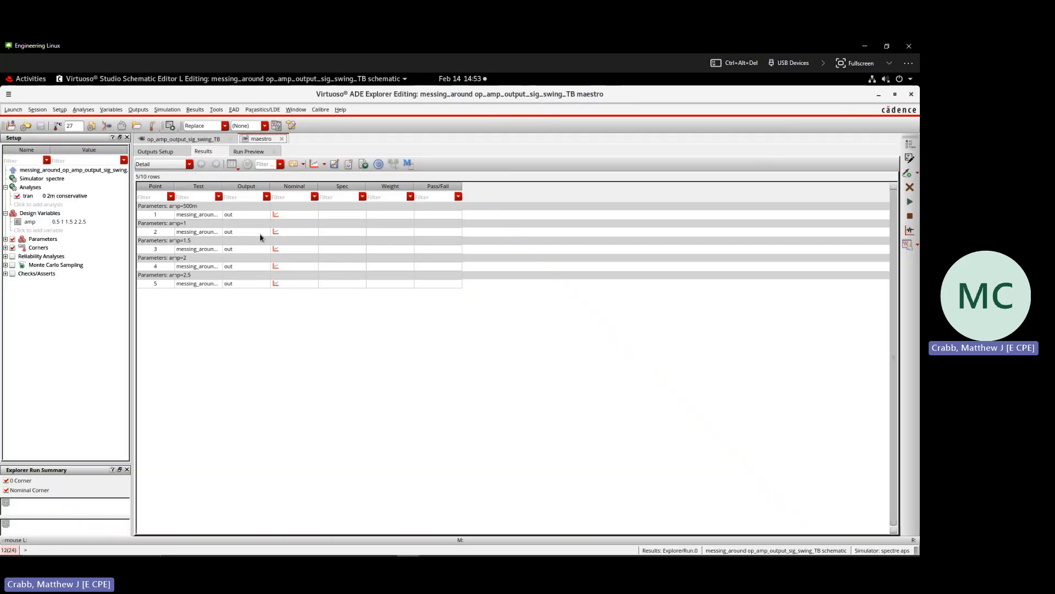
pyautogui.click(183, 141)
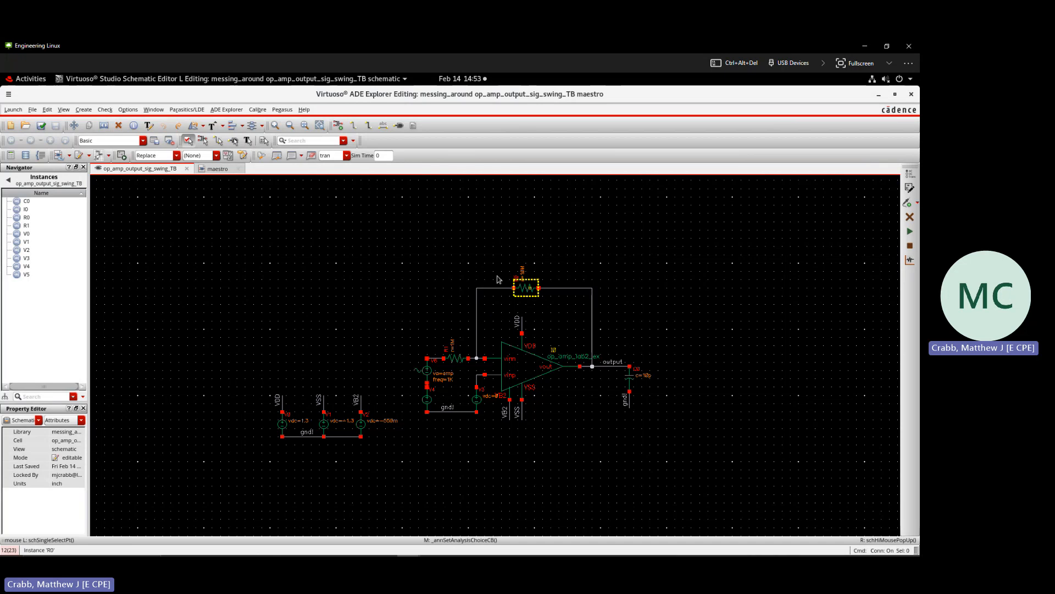
pyautogui.click(215, 168)
# Set the amp sweep values to 0.05 0.1 0.15 0.2 0.25 and rerun the simulation
pyautogui.doubleClick(67, 221)
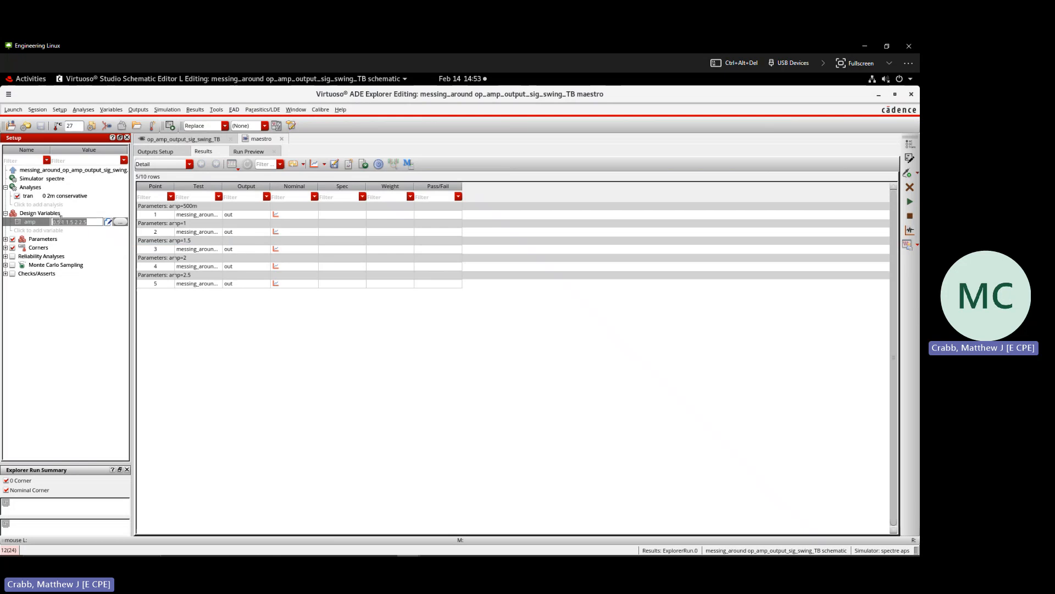
pyautogui.click(58, 221)
pyautogui.write('0')
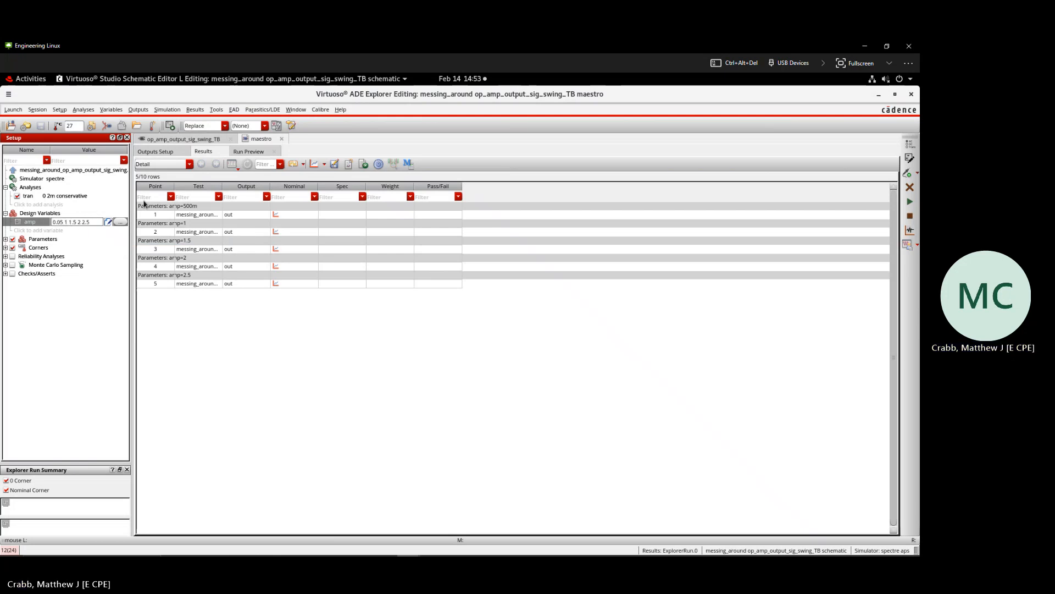
pyautogui.press('Right')
pyautogui.press('Right')
pyautogui.write('0.')
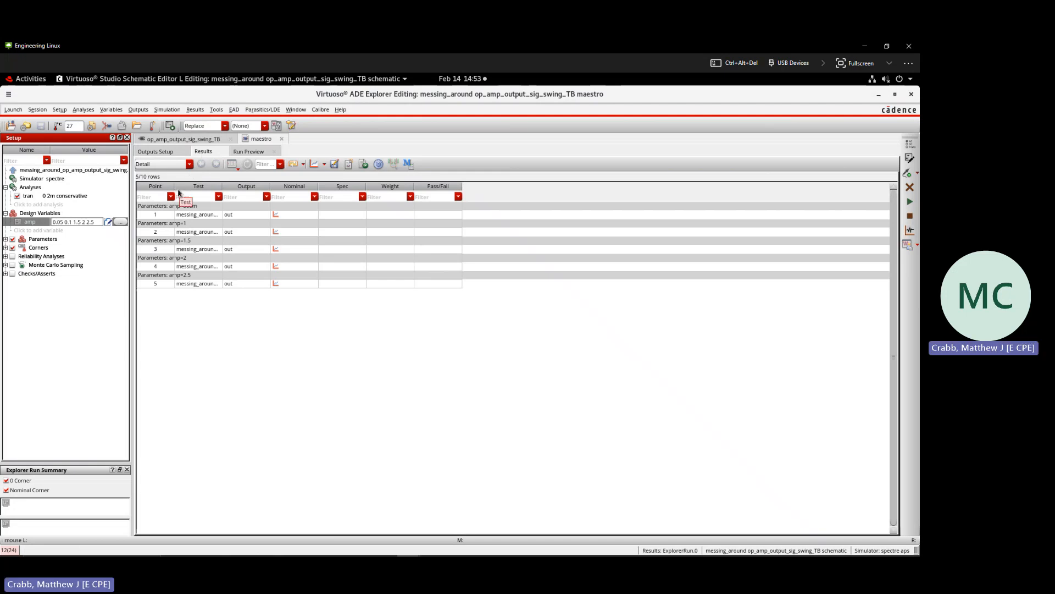
pyautogui.press('BackSpace')
pyautogui.write('15')
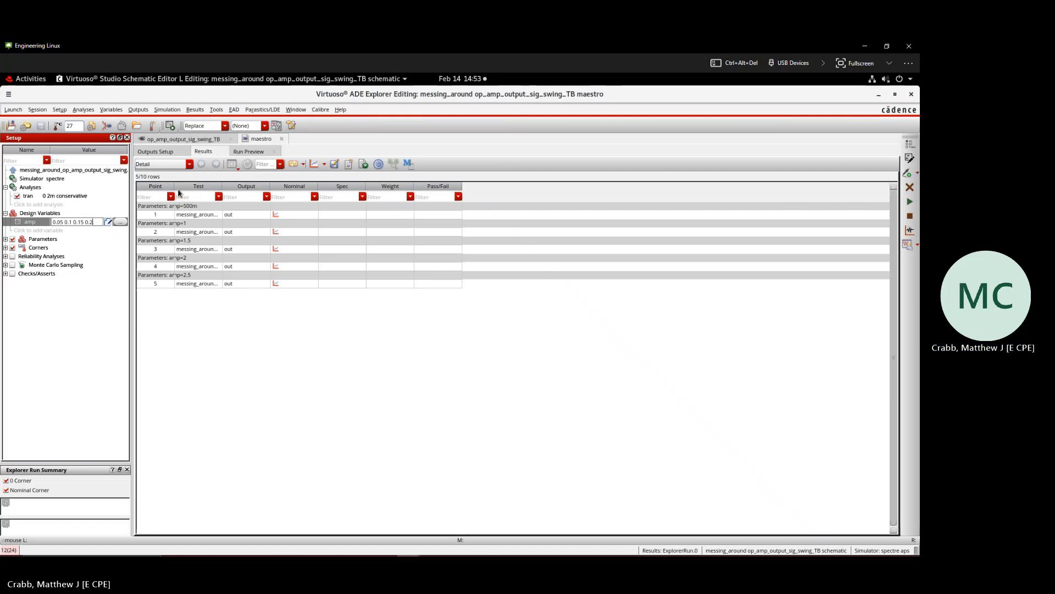
pyautogui.write('0.25')
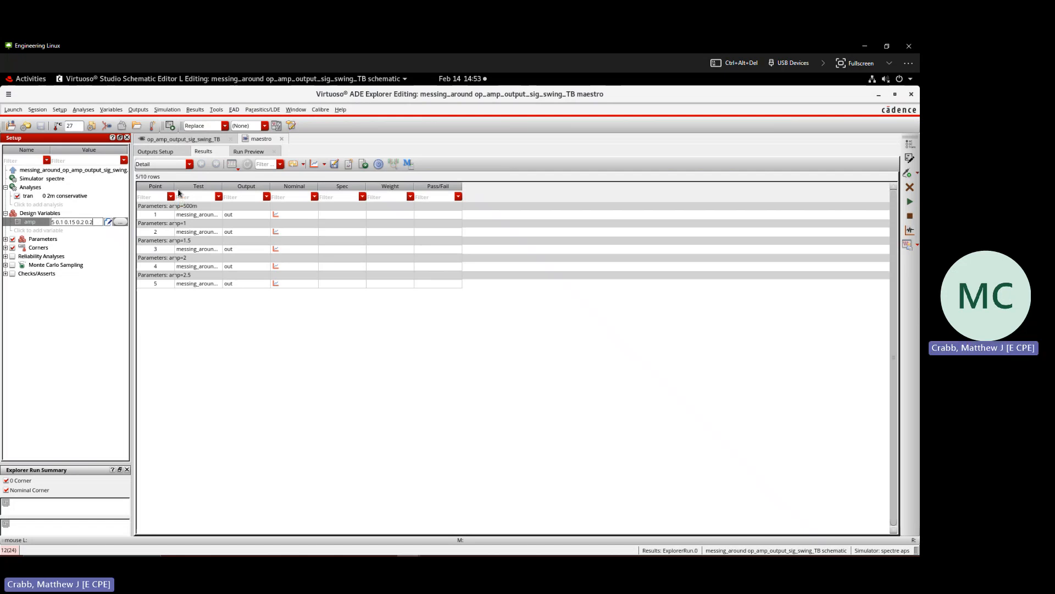
pyautogui.press('Return')
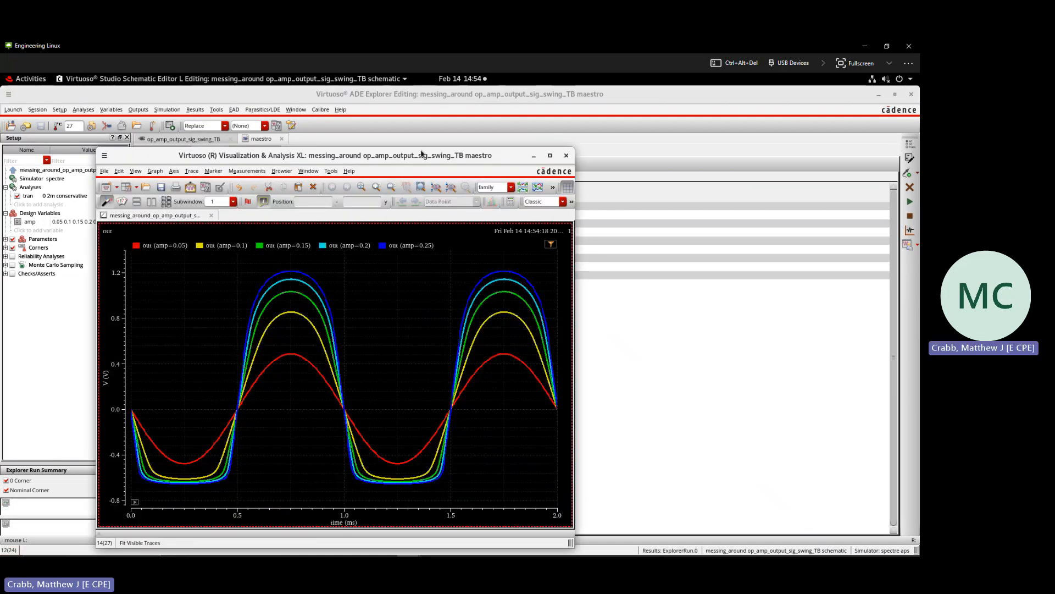
# Maximize the new waveform plot and examine the shape of the out trace for amp=0.05
pyautogui.doubleClick(422, 155)
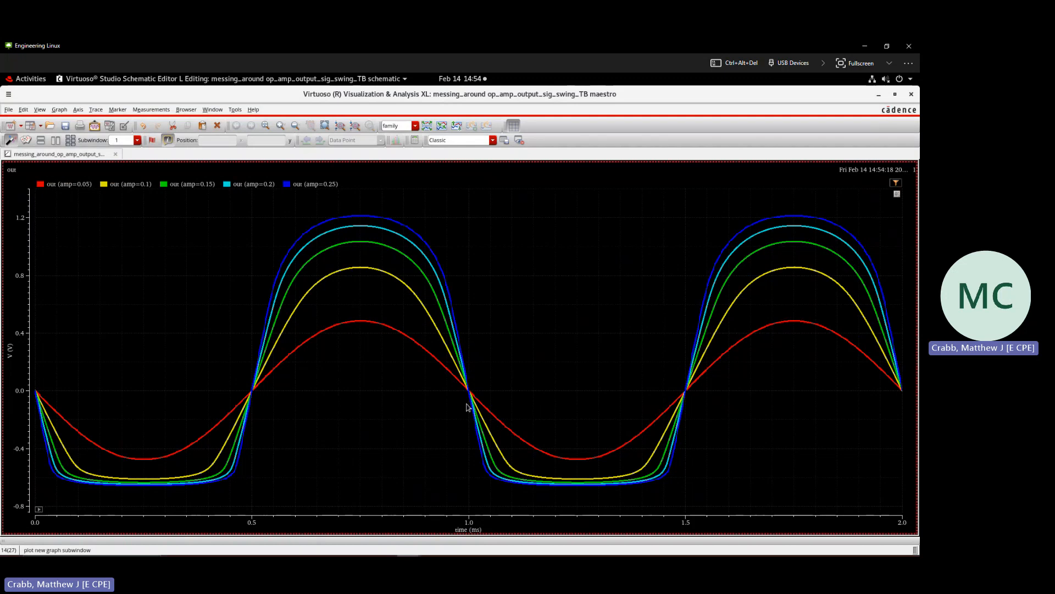
pyautogui.click(355, 324)
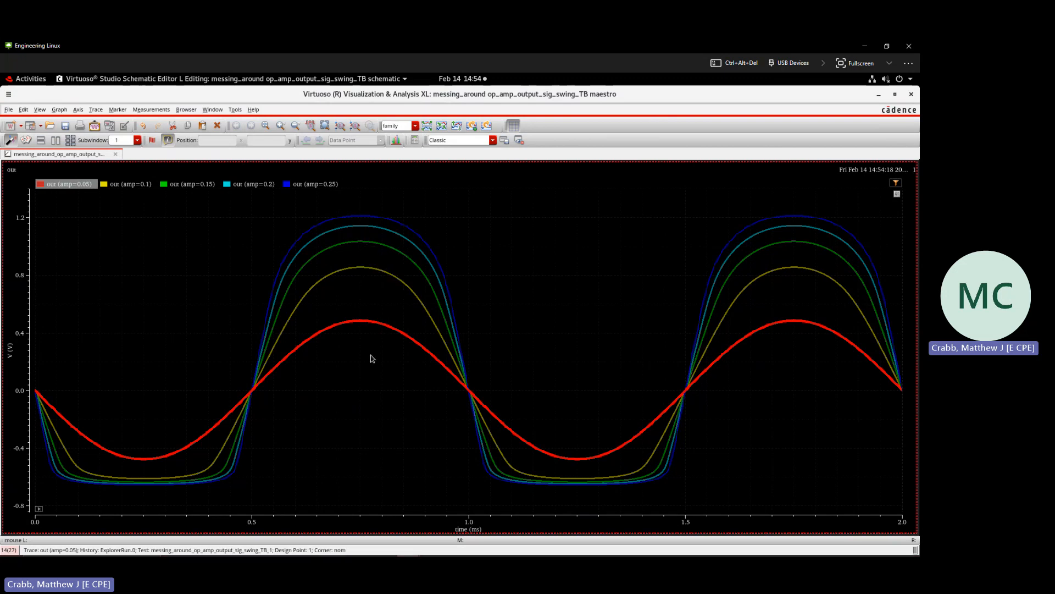
pyautogui.click(346, 395)
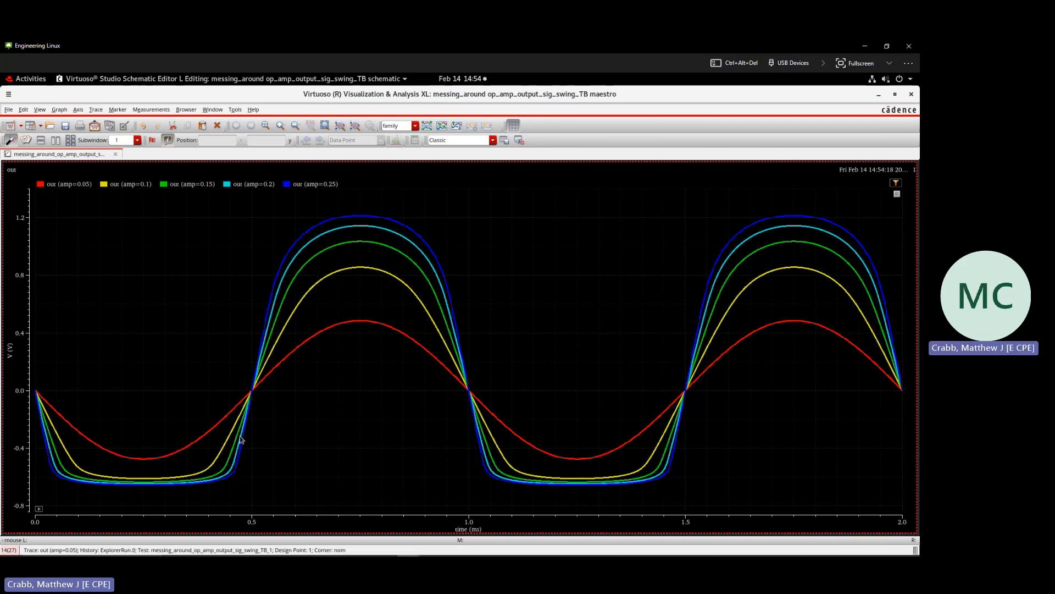
pyautogui.click(142, 460)
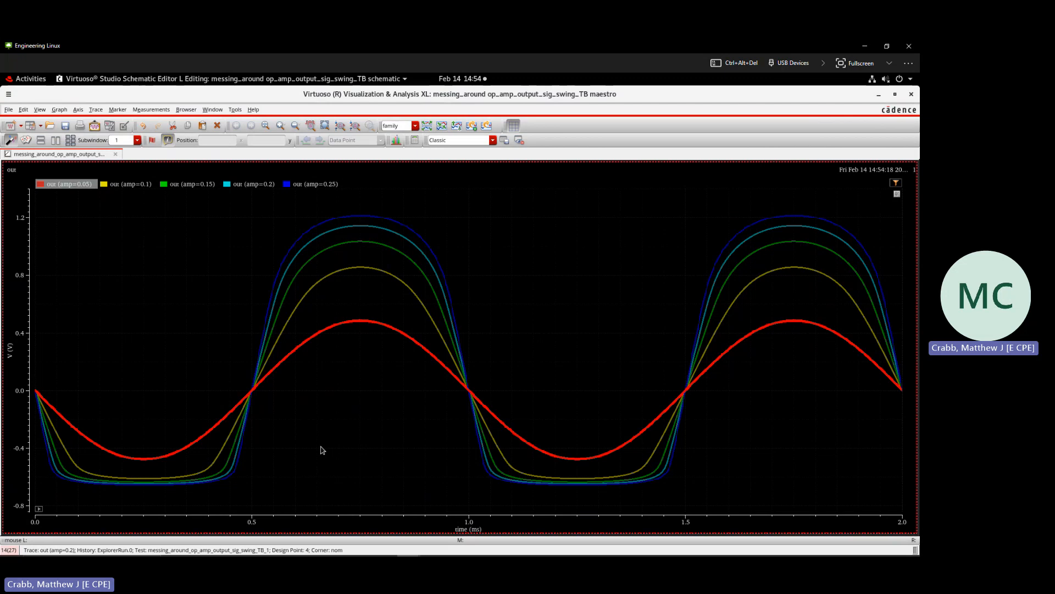
# Measure the peak-to-trough swing of the amp=0.05 trace with markers A and B, and delete both markers
pyautogui.moveTo(361, 323)
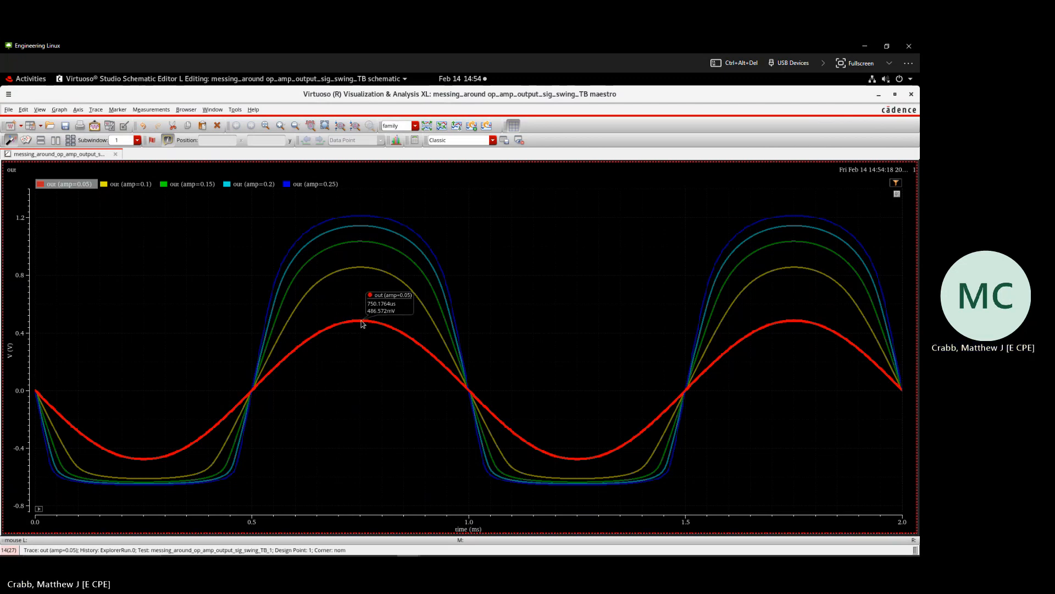
pyautogui.press('a')
pyautogui.moveTo(581, 464)
pyautogui.press('b')
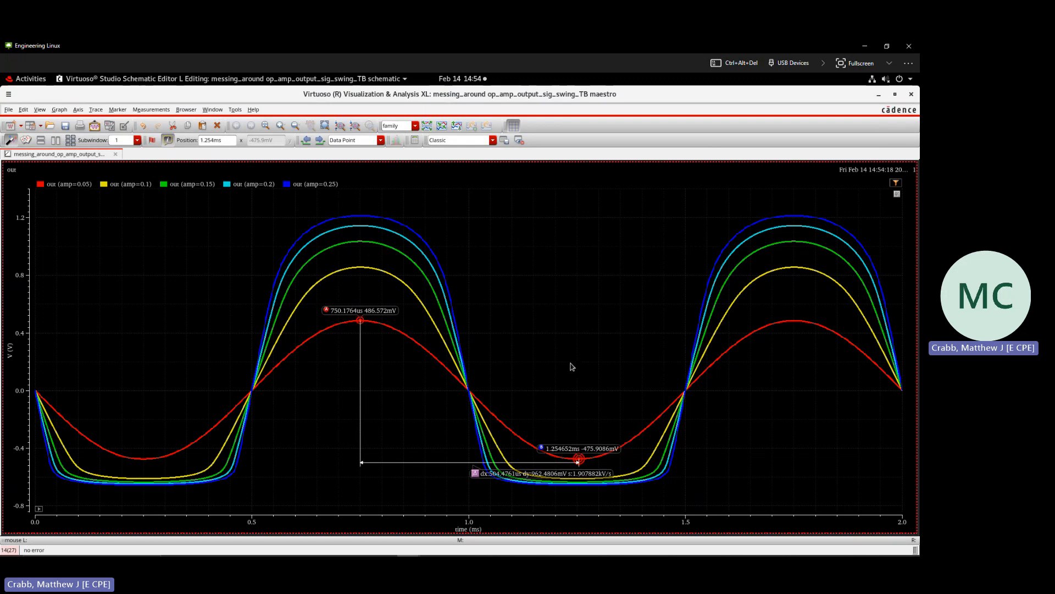
pyautogui.press('Delete')
pyautogui.click(362, 321)
pyautogui.press('Delete')
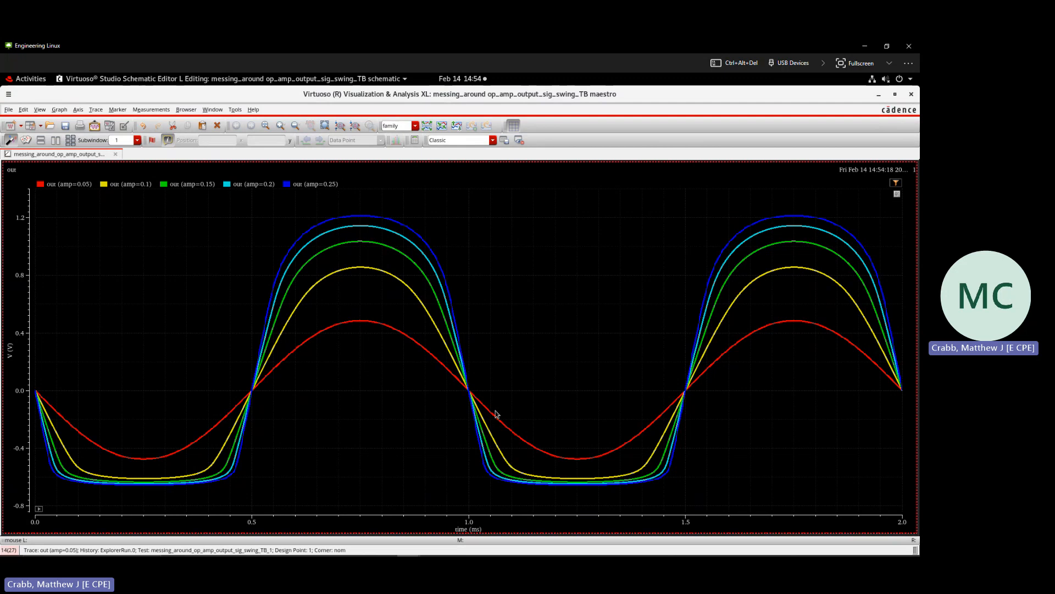
# Compare the out traces for amp=0.05 and amp=0.1 at their peaks and troughs, checking for flattening
pyautogui.click(657, 457)
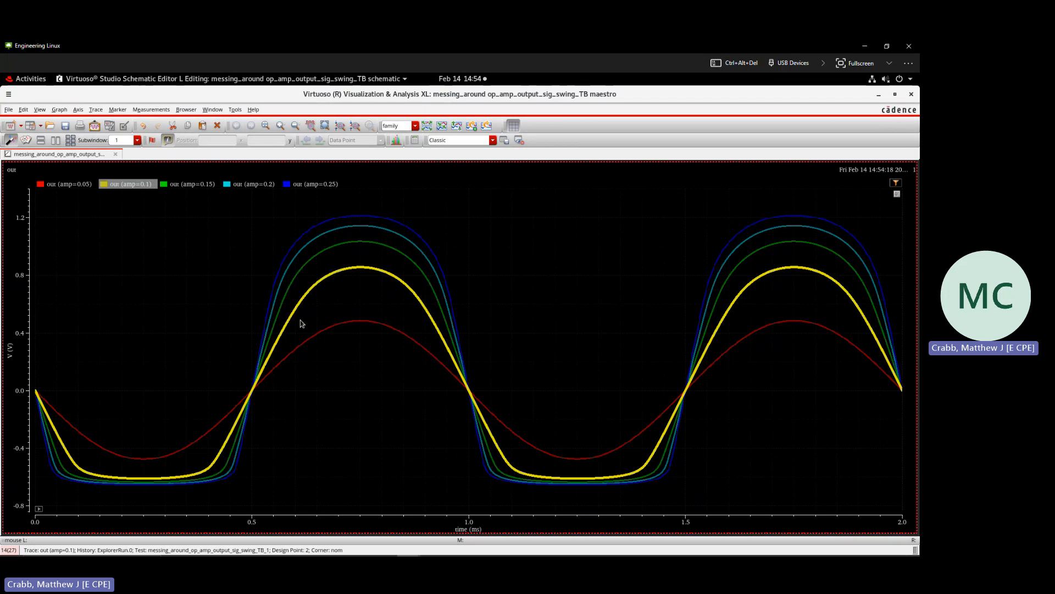
pyautogui.click(383, 282)
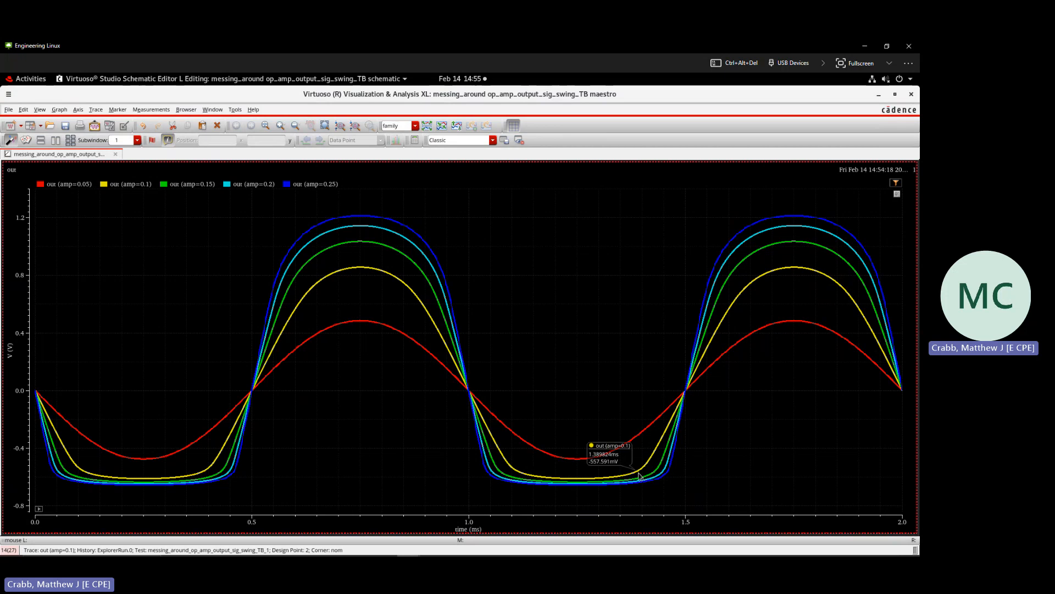
pyautogui.click(359, 325)
pyautogui.click(357, 282)
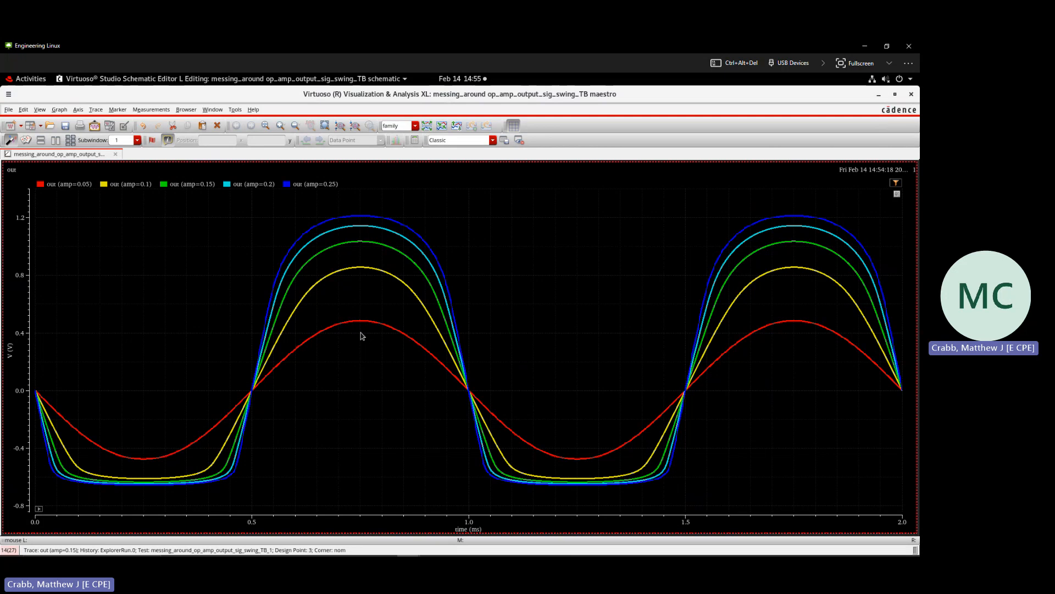
pyautogui.click(800, 324)
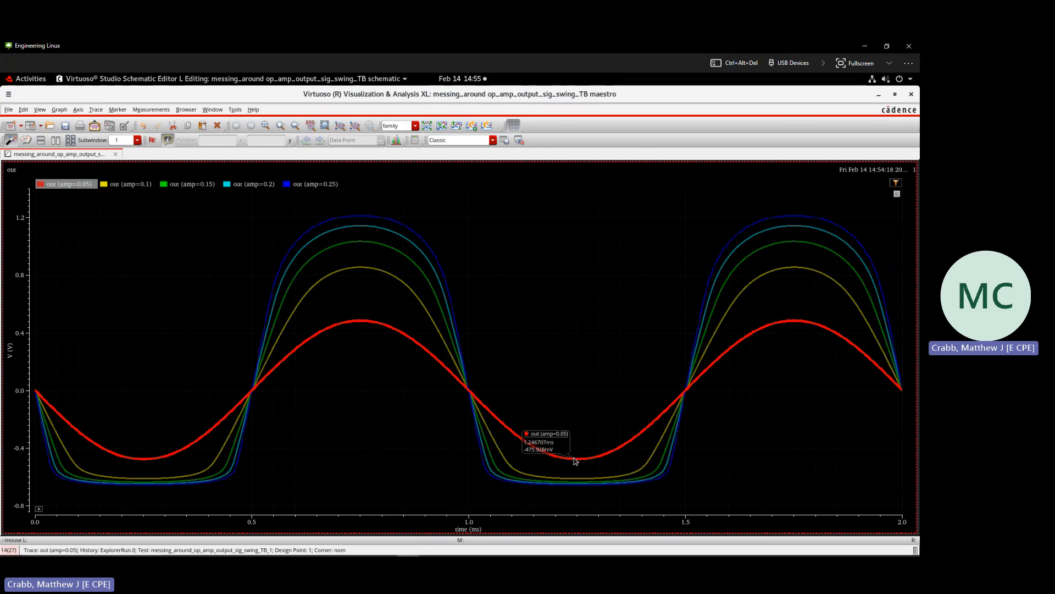
# Measure the amp=0.05 trace's swing with marker A at its second trough and marker B at its second peak
pyautogui.press('a')
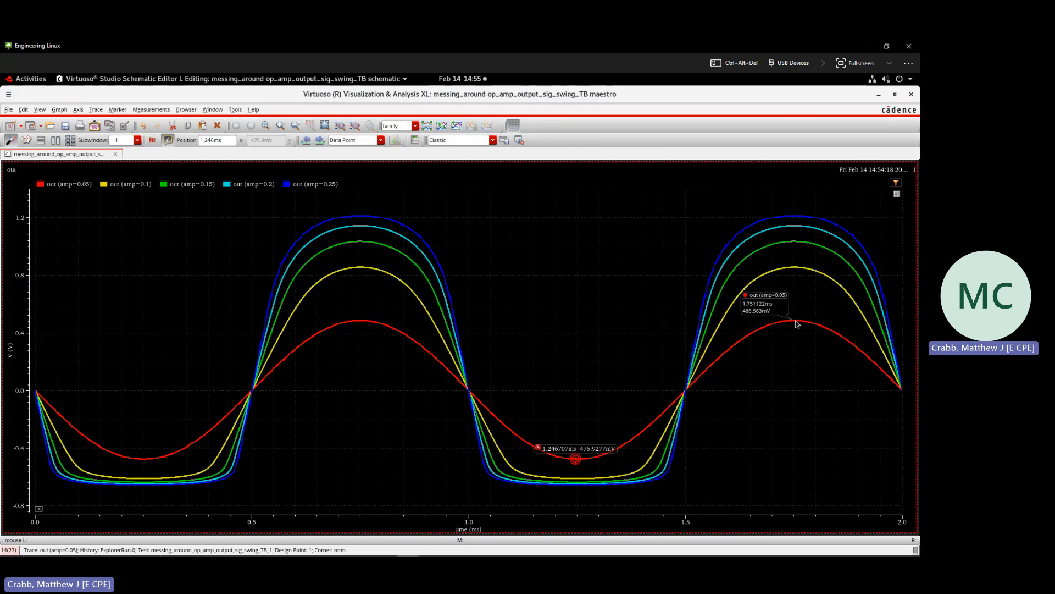
pyautogui.press('b')
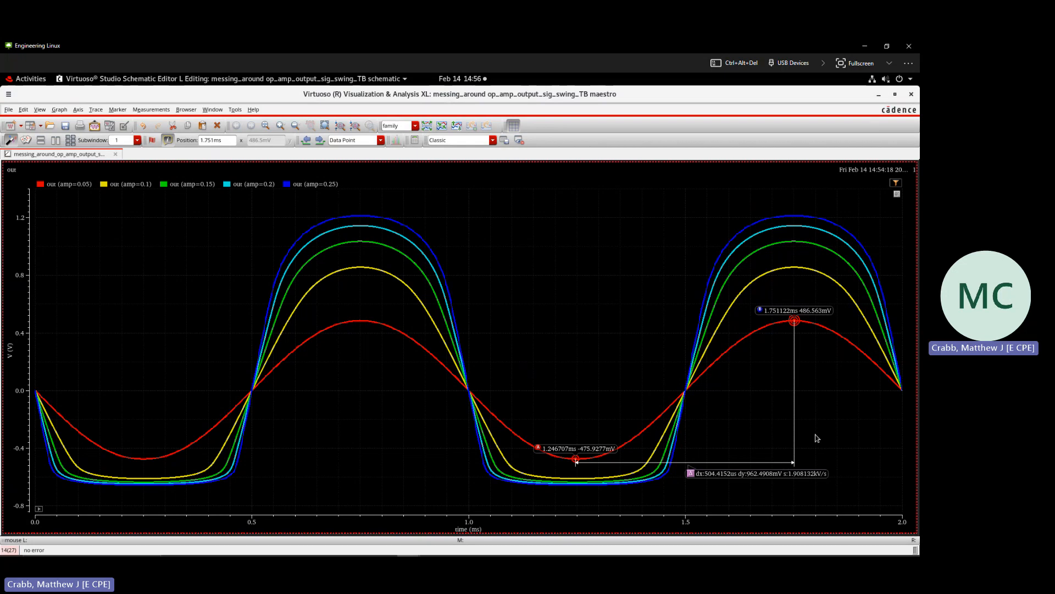
pyautogui.click(618, 253)
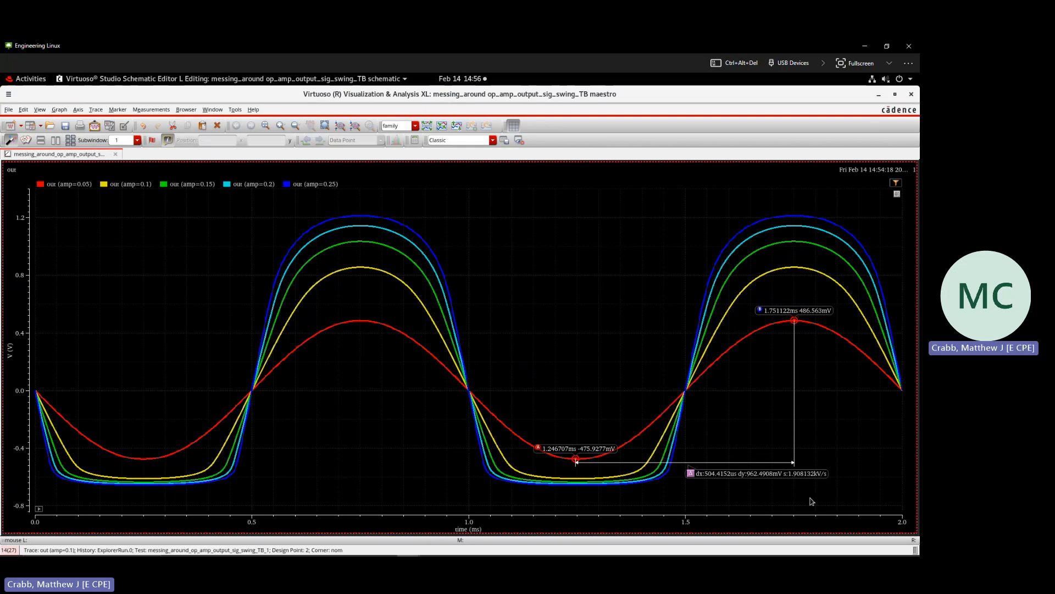